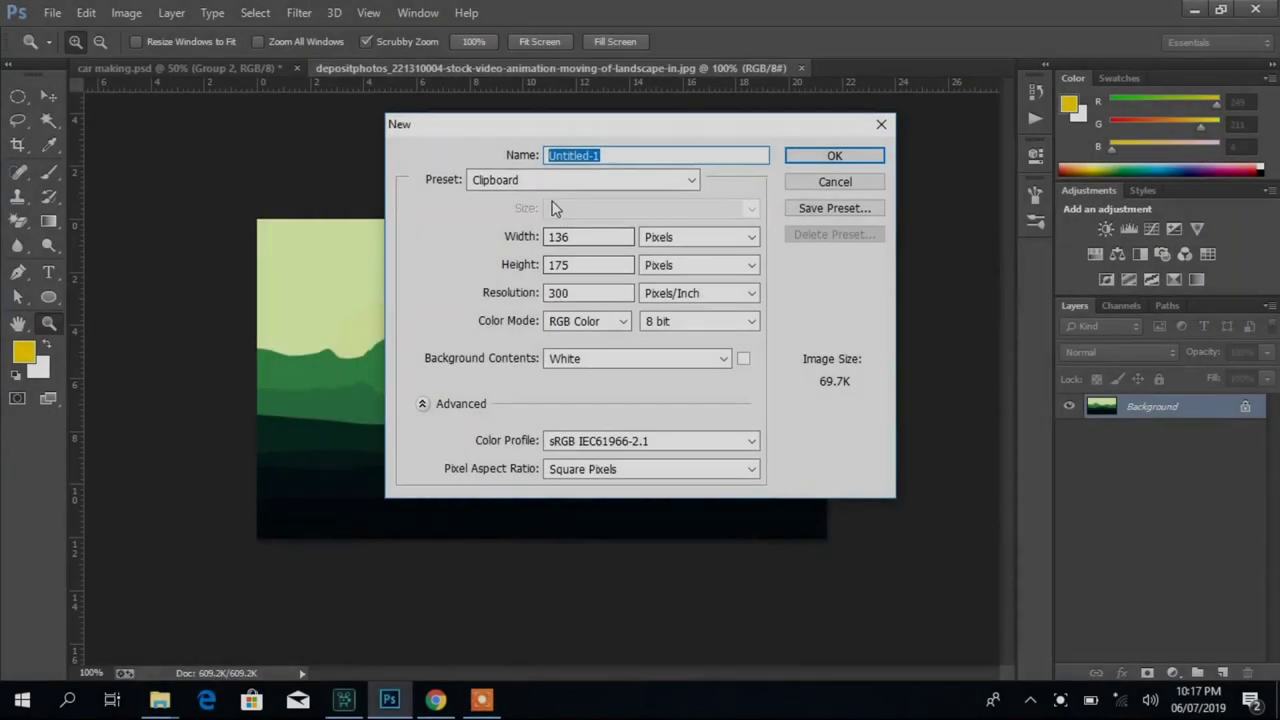
Create a new 6 x 3 inch document from the U.S. Paper preset
left_click(560, 180)
left_click(543, 246)
type("6")
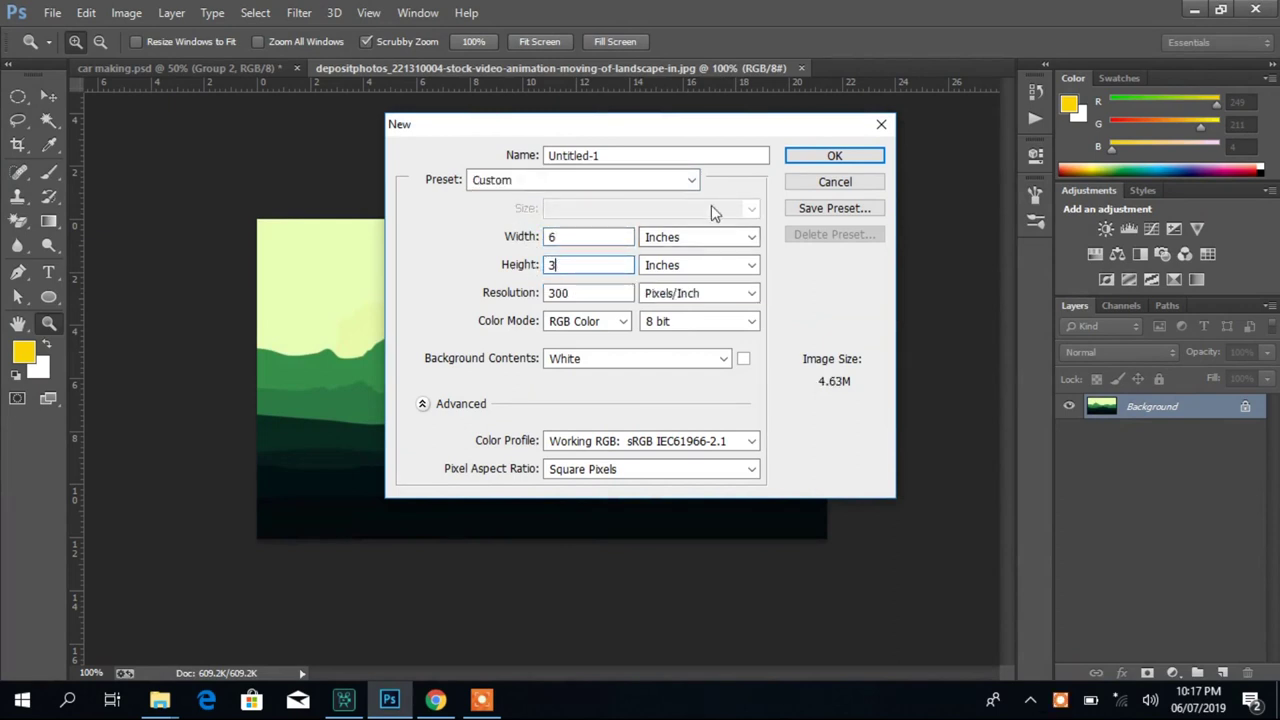
left_click(800, 155)
Copy the green landscape image into the new document and close the original
left_click(46, 96)
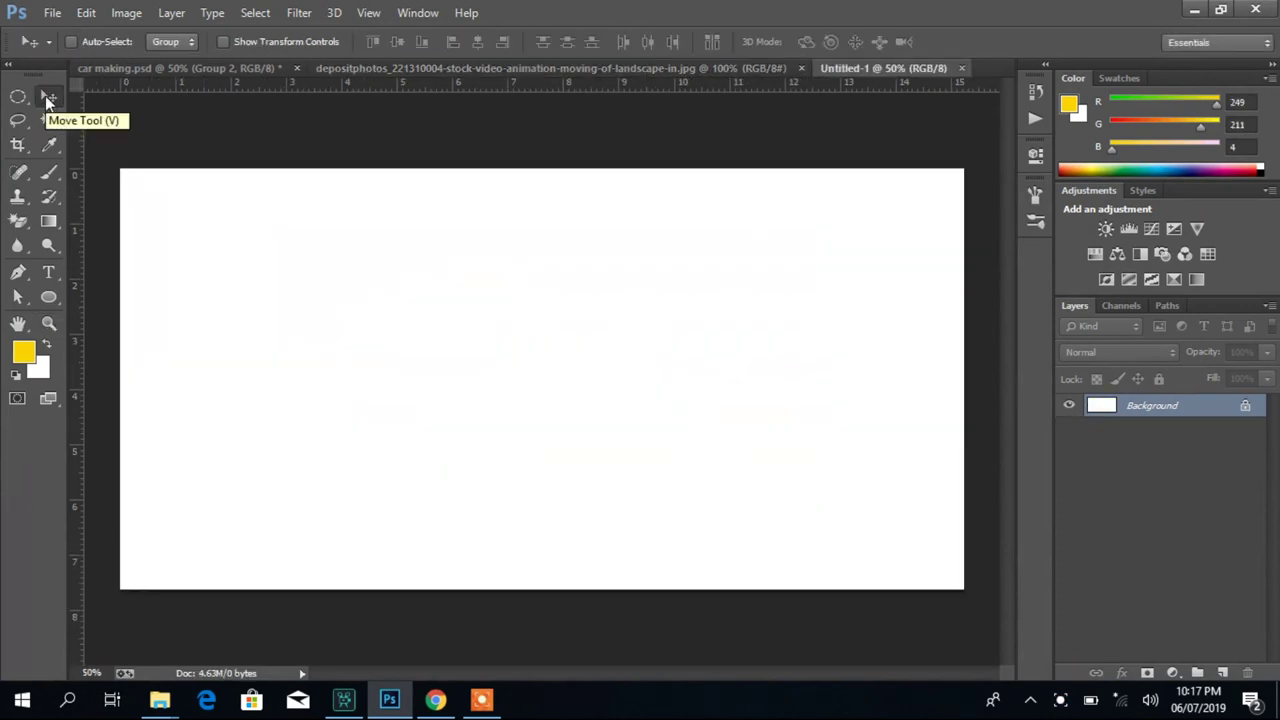
left_click(455, 66)
left_click_drag(455, 66, 555, 183)
left_click_drag(258, 399, 518, 417)
left_click(873, 167)
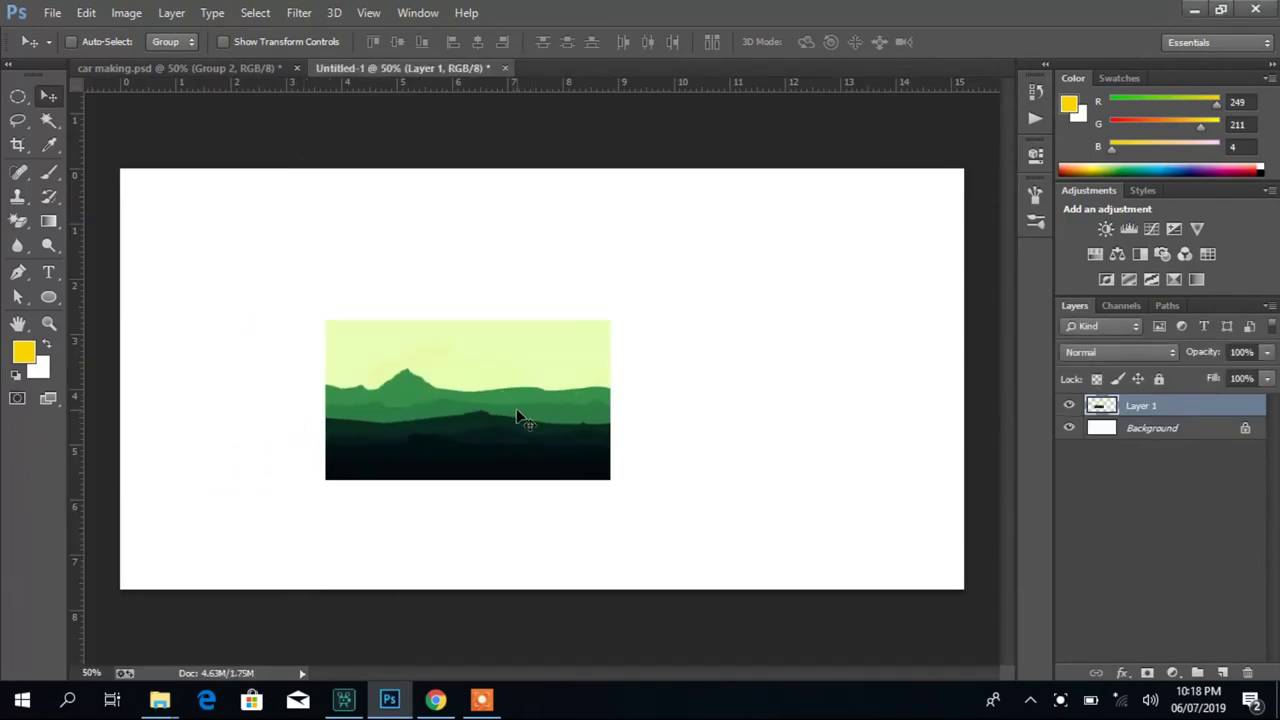
Scale the landscape up to about 188%, align it left, and place a copy on the right half
key("ctrl+t")
mouse_move(611, 480)
left_mouse_down()
mouse_move(729, 546)
mouse_move(630, 549)
mouse_move(685, 578)
left_mouse_up()
left_click_drag(606, 543, 543, 457)
mouse_move(700, 523)
left_mouse_down()
mouse_move(725, 563)
mouse_move(777, 569)
left_mouse_up()
key("Return")
mouse_move(654, 460)
left_mouse_down()
mouse_move(397, 413)
mouse_move(589, 354)
mouse_move(739, 357)
mouse_move(535, 357)
left_mouse_up()
key("Delete")
left_click_drag(603, 408, 597, 405)
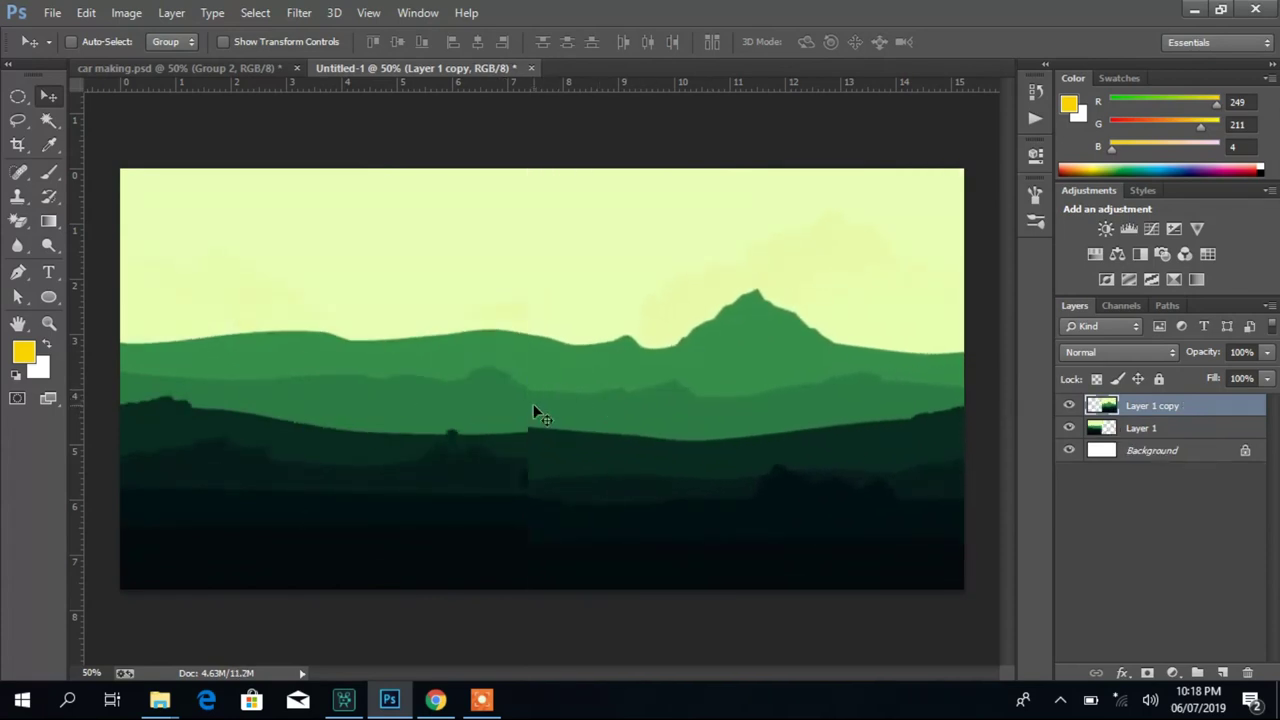
Stretch the right landscape copy taller and flip it horizontally to align
key("ctrl+t")
left_click_drag(743, 598, 743, 610)
left_click_drag(926, 155, 926, 118)
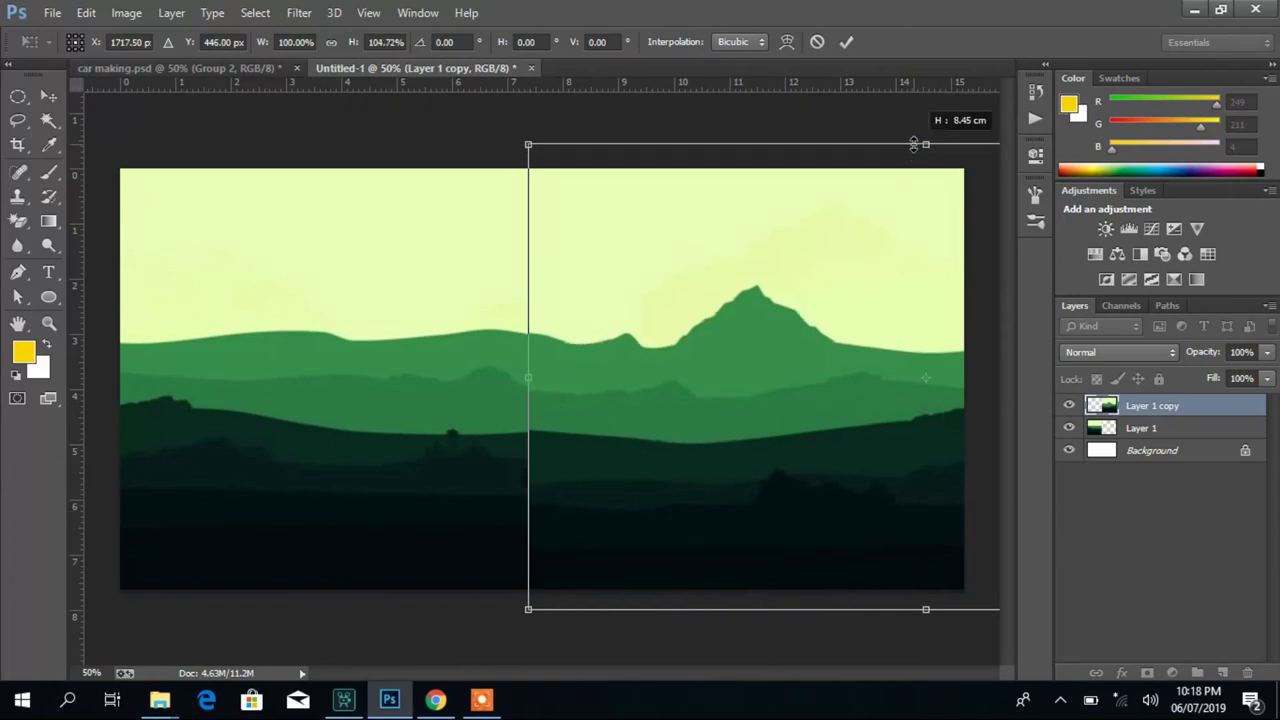
key("Return")
key("ctrl+t")
right_click(675, 456)
left_click(720, 426)
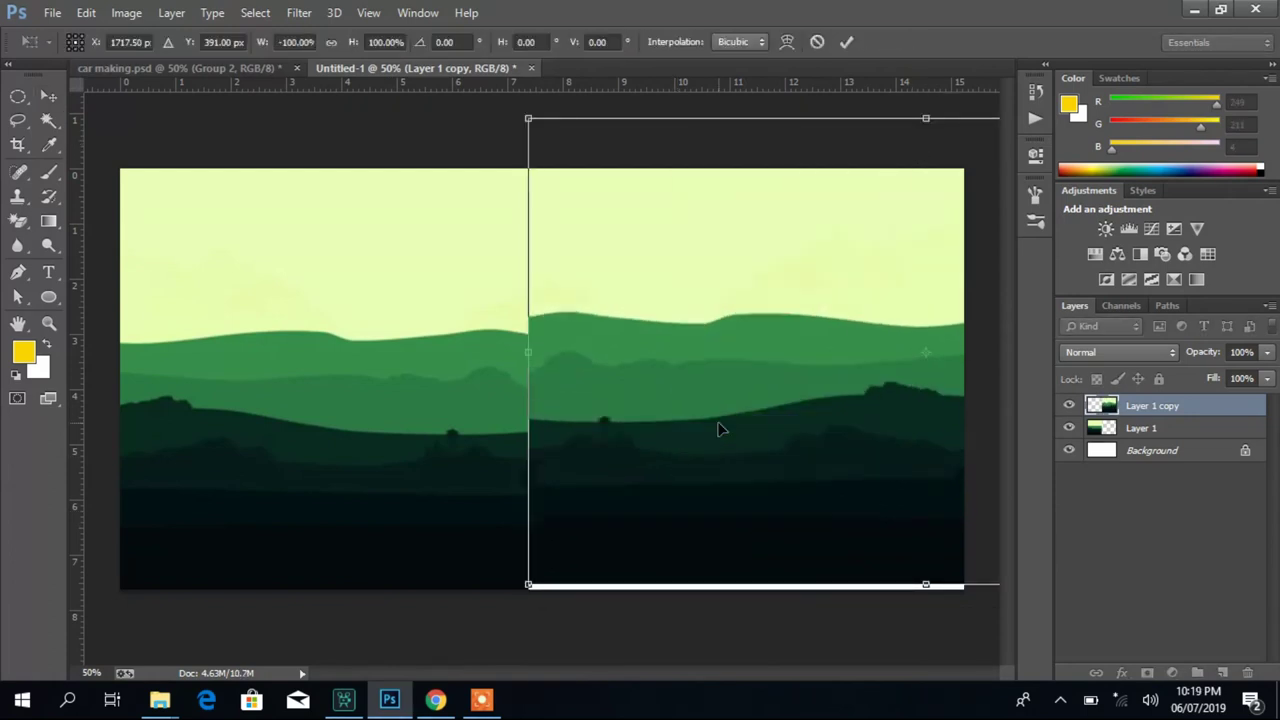
left_click_drag(720, 429, 722, 440)
key("Return")
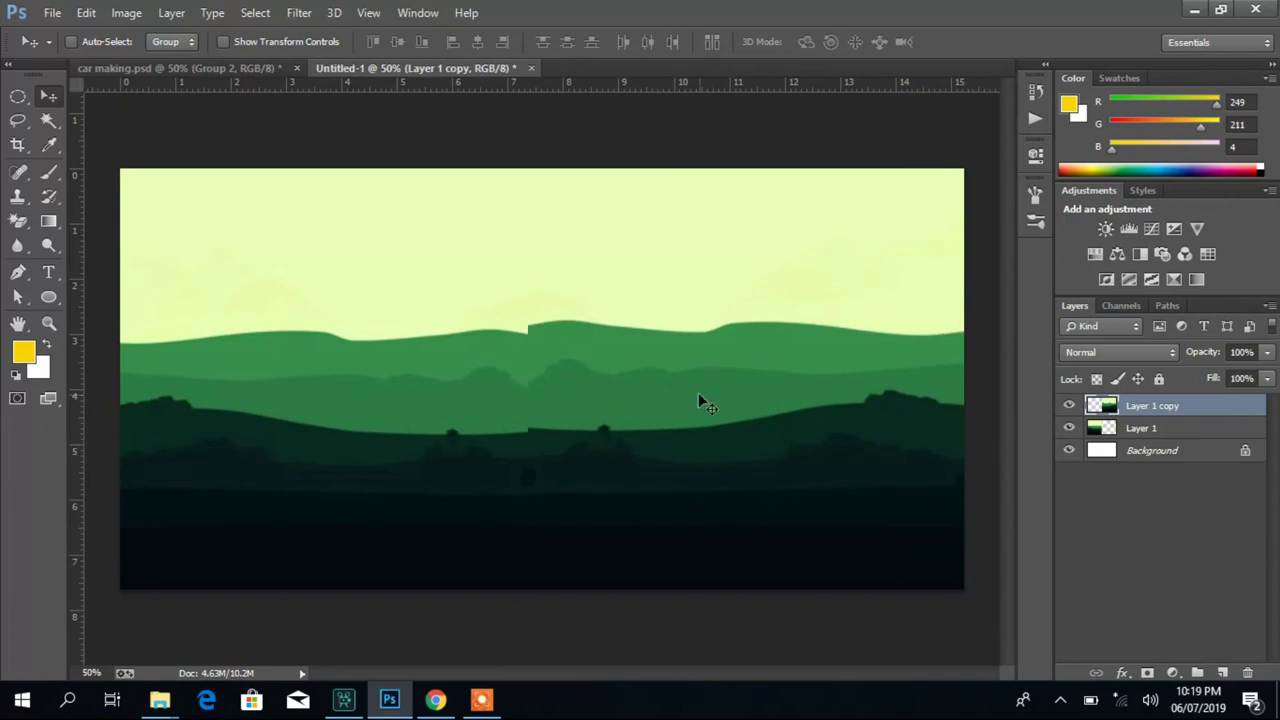
Match the mirrored copy's hill height and merge both halves into one layer
key("ctrl+t")
left_click_drag(791, 154, 791, 129)
key("Return")
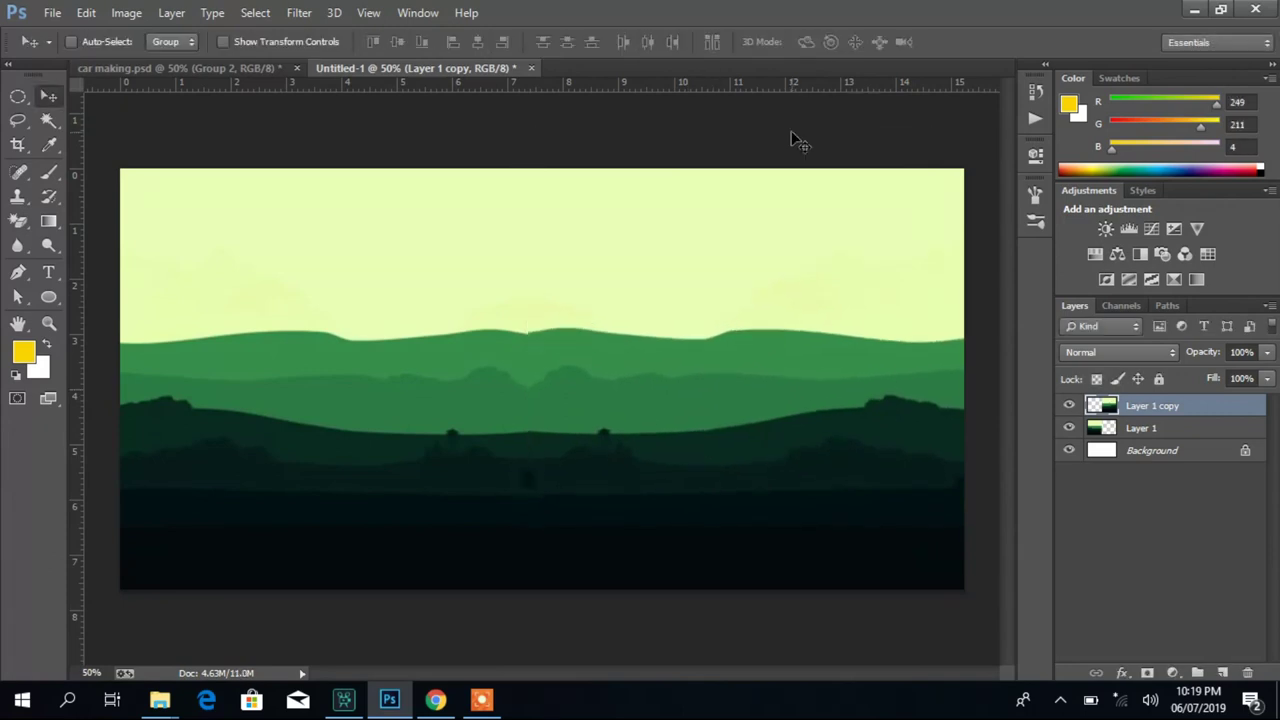
left_click(1148, 428, "shift")
key("ctrl+e")
mouse_move(756, 450)
left_mouse_down()
mouse_move(296, 436)
mouse_move(727, 429)
left_mouse_up()
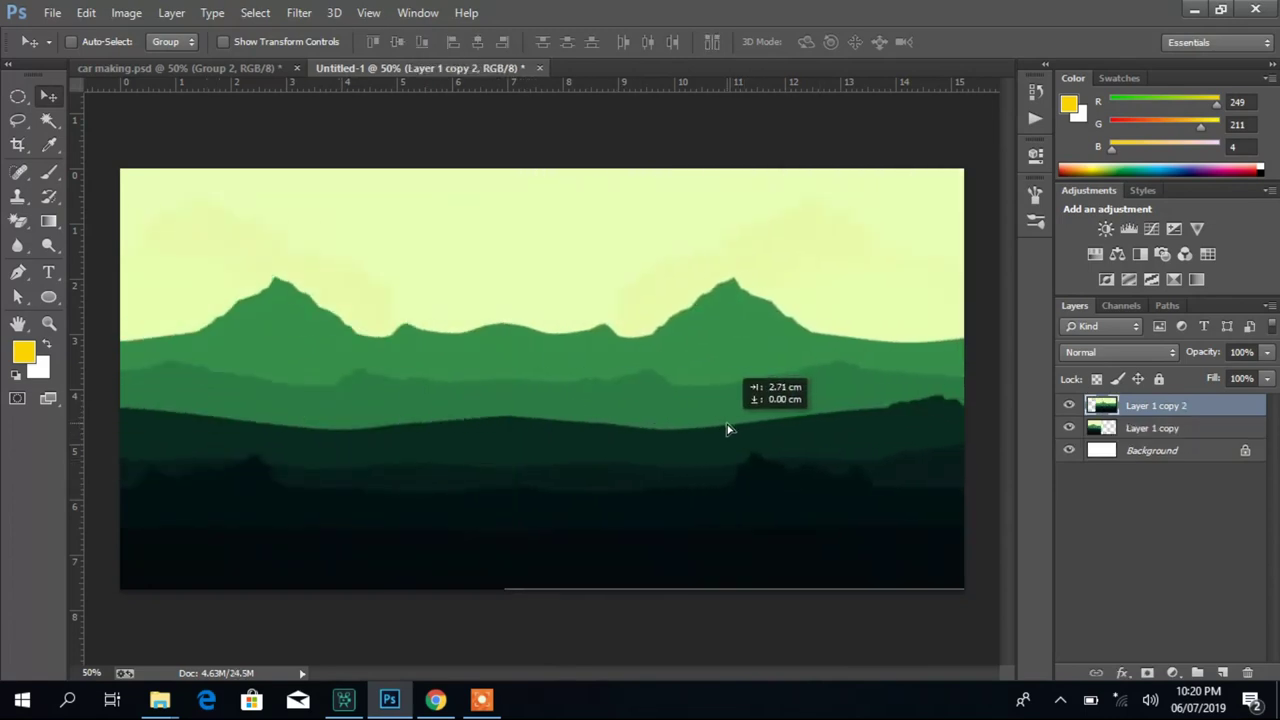
Resize the next landscape copy to match and merge it with Layer 1 copy
key("ctrl+t")
left_click_drag(842, 592, 834, 600)
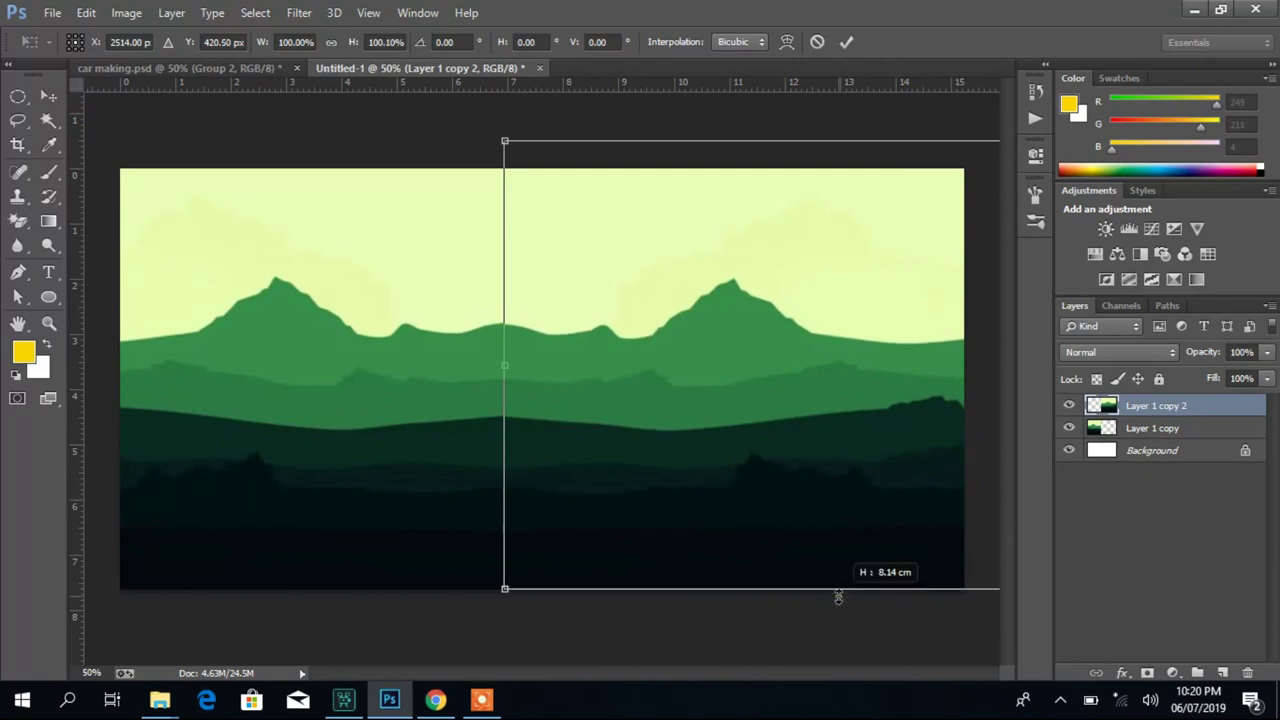
key("Return")
left_click(1150, 428, "shift")
key("ctrl+e")
mouse_move(743, 494)
left_mouse_down()
mouse_move(395, 483)
mouse_move(780, 482)
left_mouse_up()
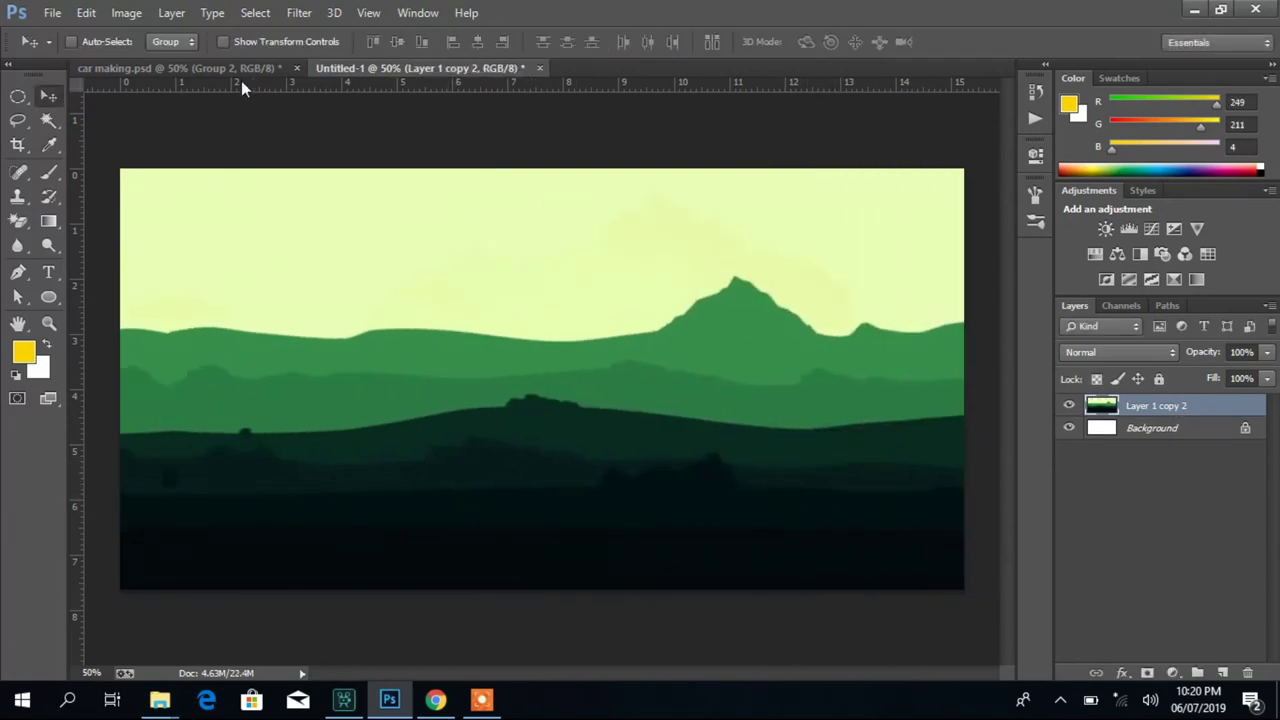
Drag the car groups from the car document into the landscape scene
left_click(228, 68)
left_click_drag(228, 68, 85, 164)
mouse_move(390, 337)
left_mouse_down()
mouse_move(380, 353)
mouse_move(540, 450)
left_mouse_up()
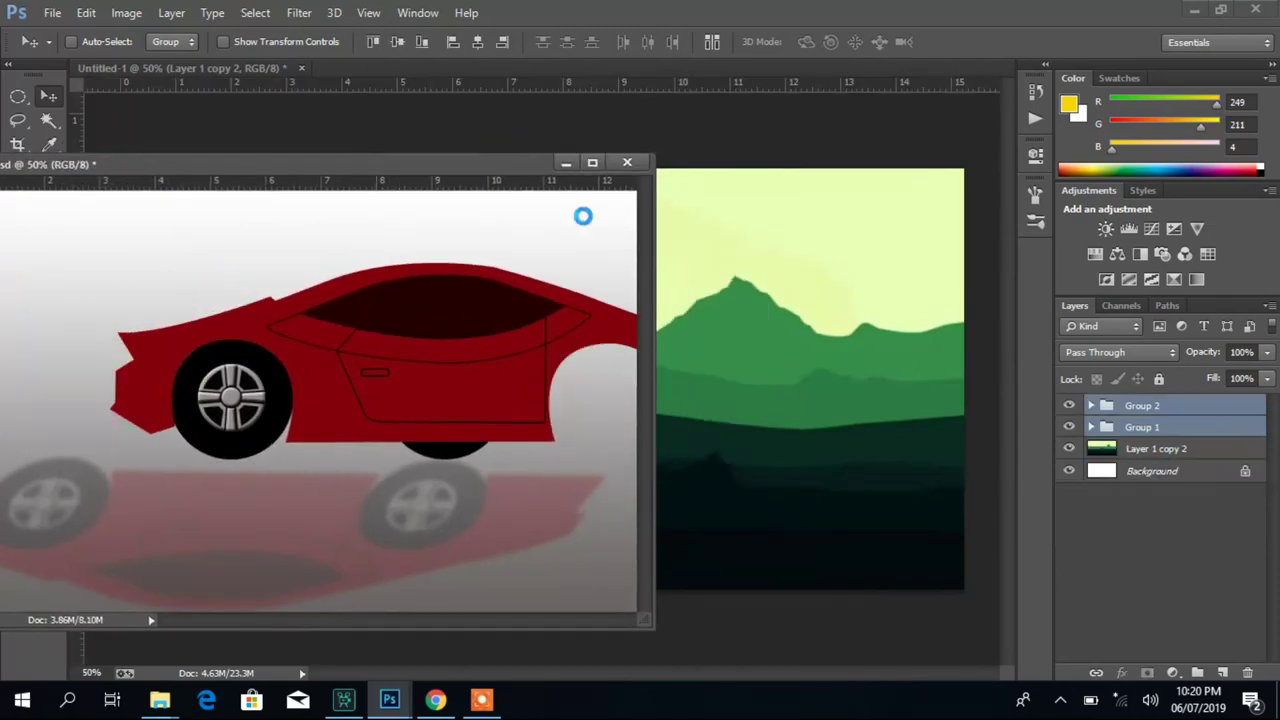
Flip the car horizontally and merge Group 1 into a single layer
key("ctrl+t")
right_click(634, 491)
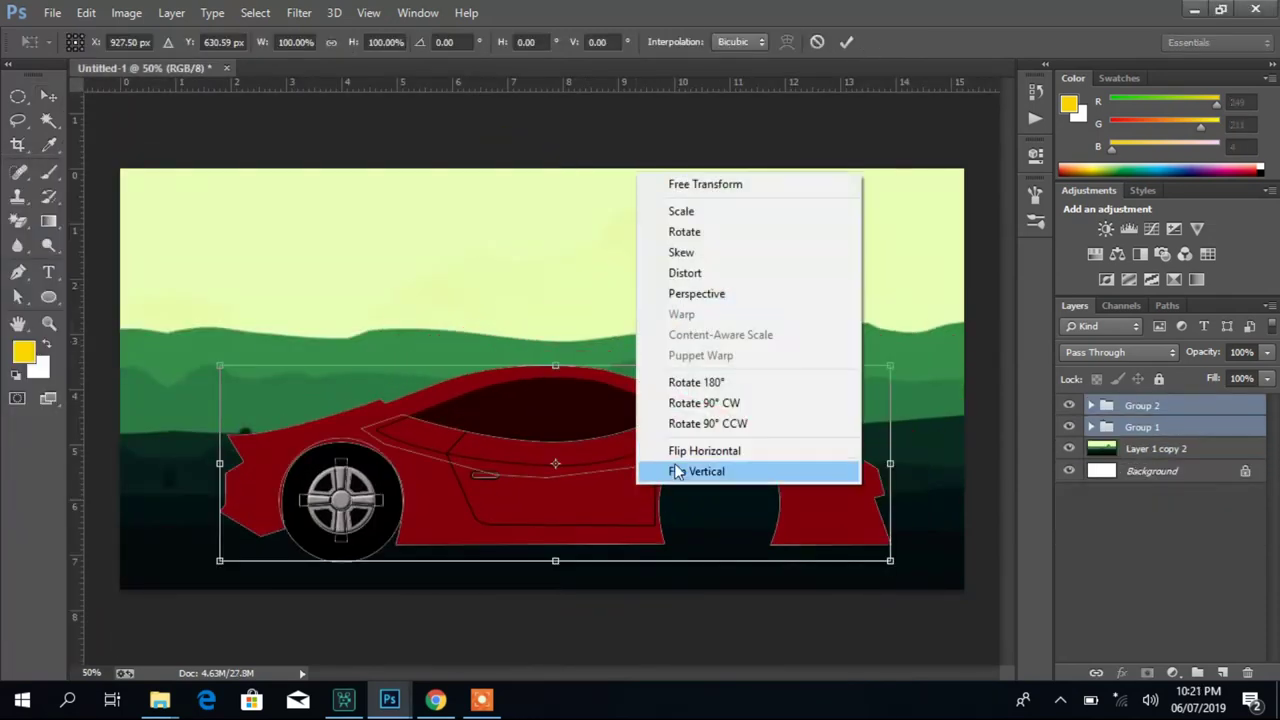
left_click(700, 443)
key("Return")
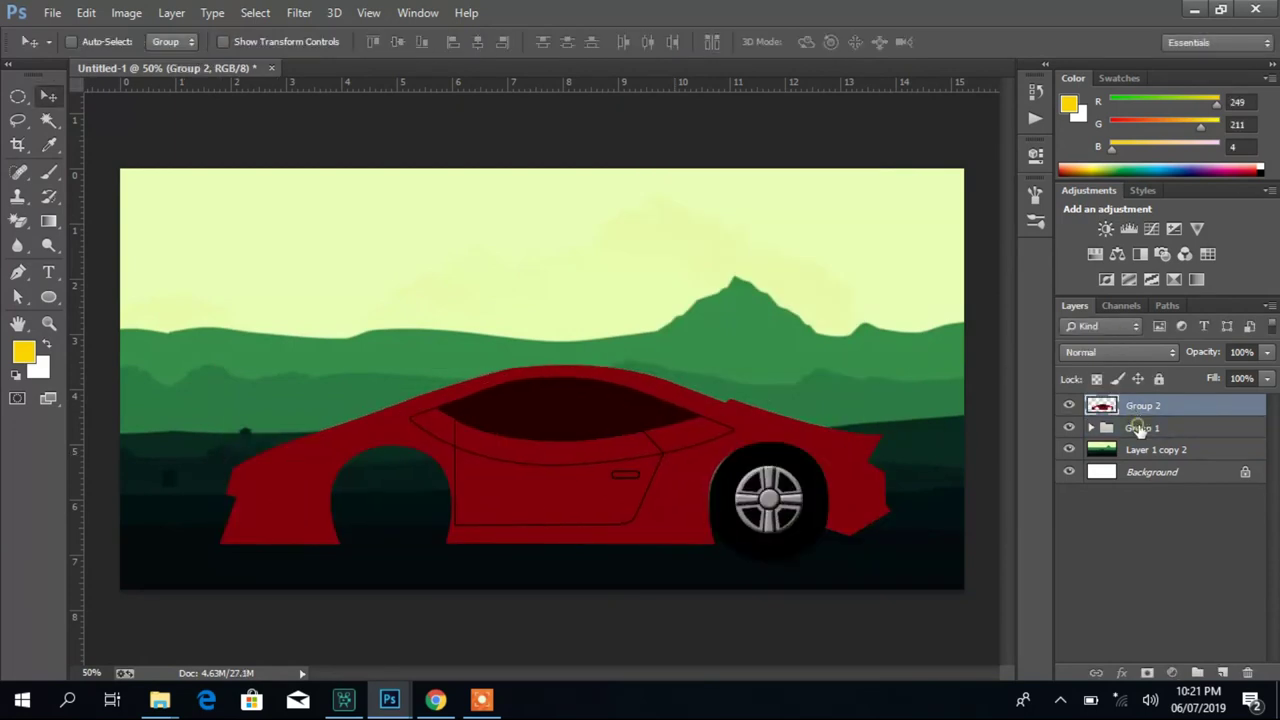
left_click(1139, 430)
key("ctrl+e")
Scale the car to about 71%, set it on the road, and duplicate the wheel layer
key("ctrl+t")
left_click_drag(895, 455, 793, 460)
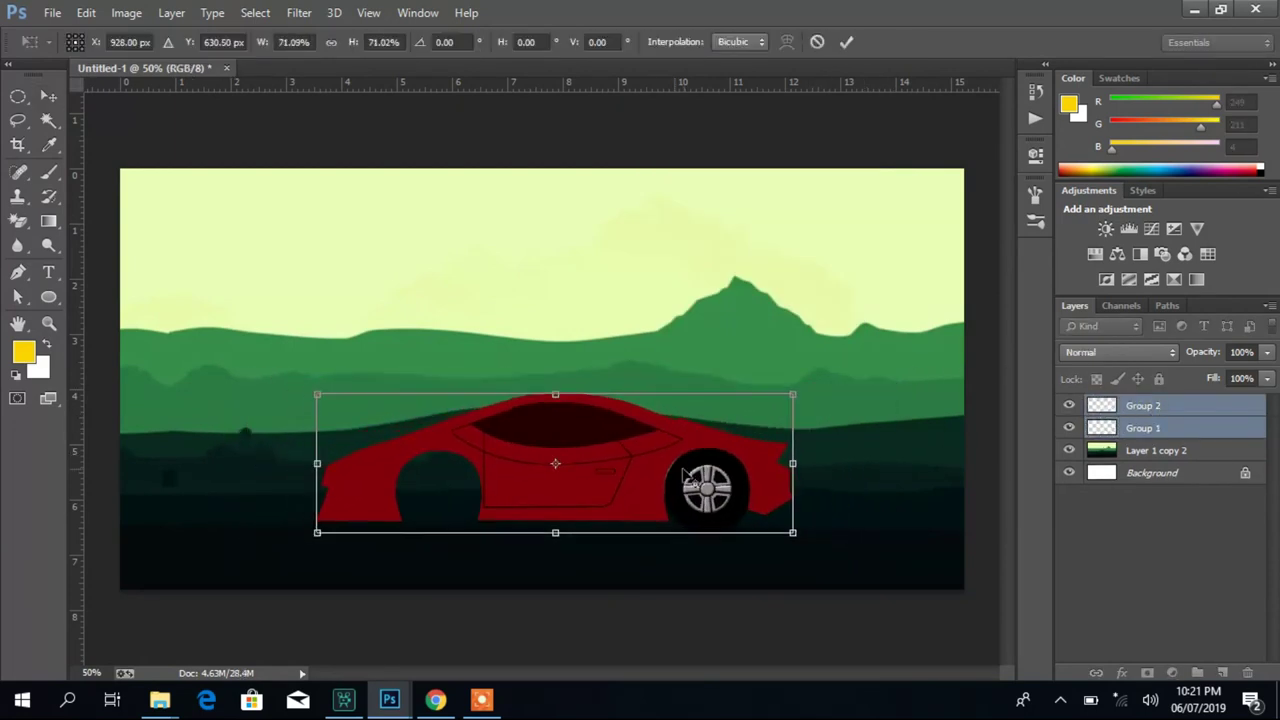
left_click_drag(638, 456, 645, 512)
left_click_drag(785, 450, 778, 457)
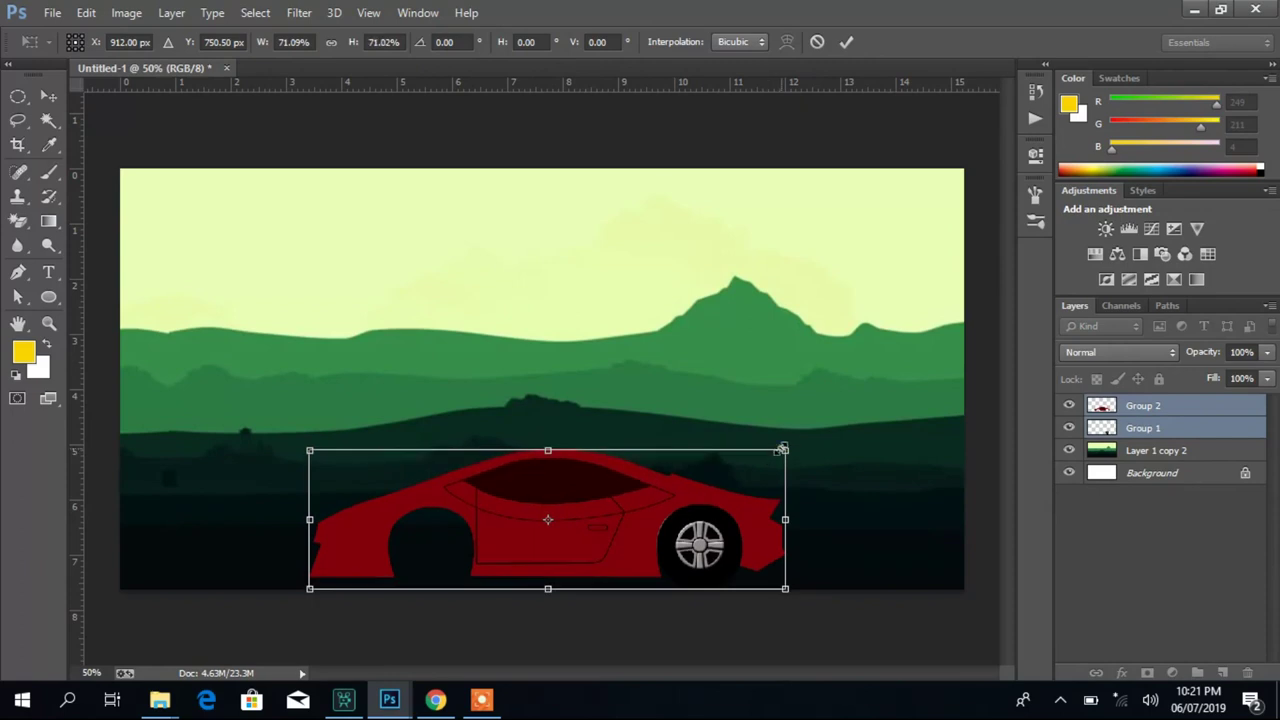
key("Return")
left_click_drag(727, 528, 727, 533)
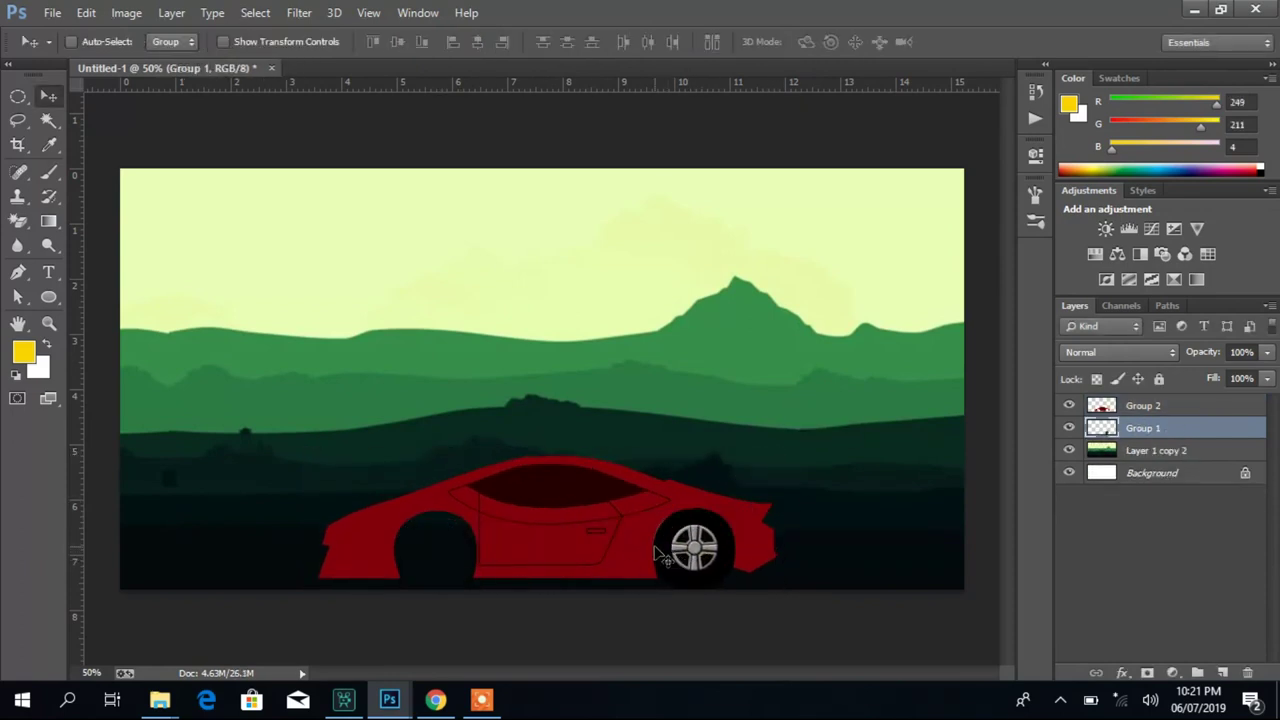
key("ctrl+j")
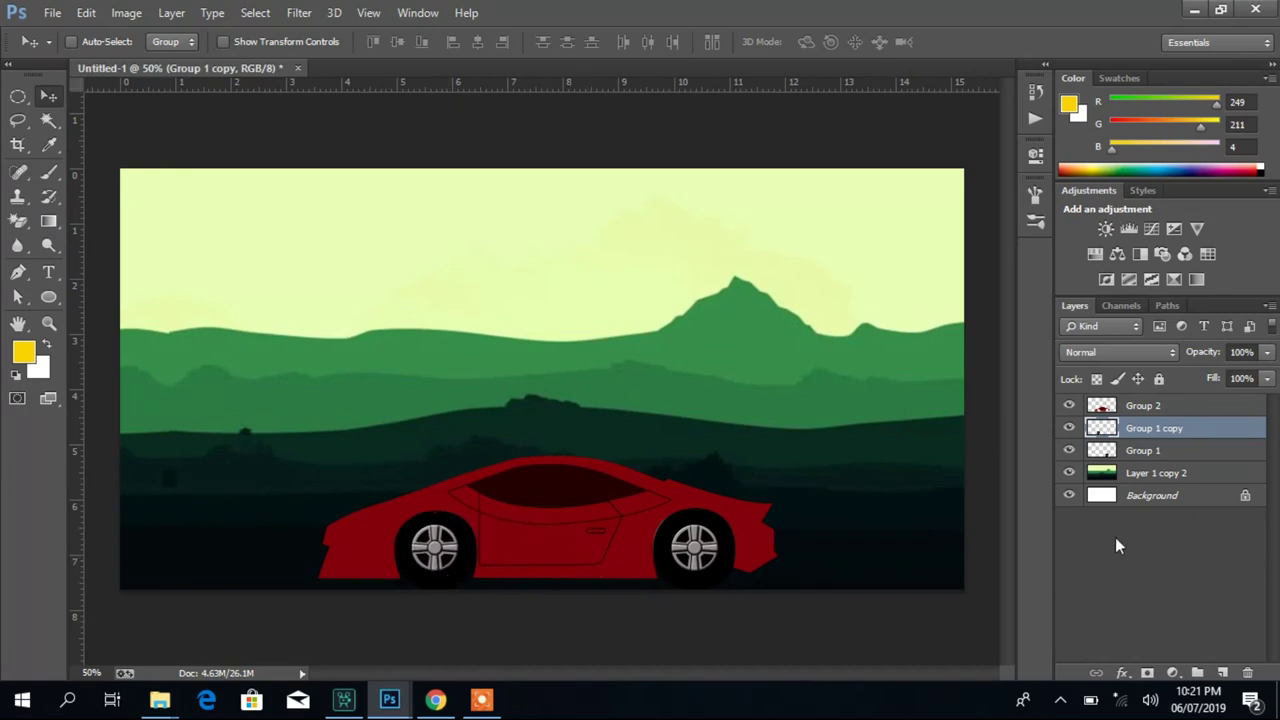
left_click(418, 12)
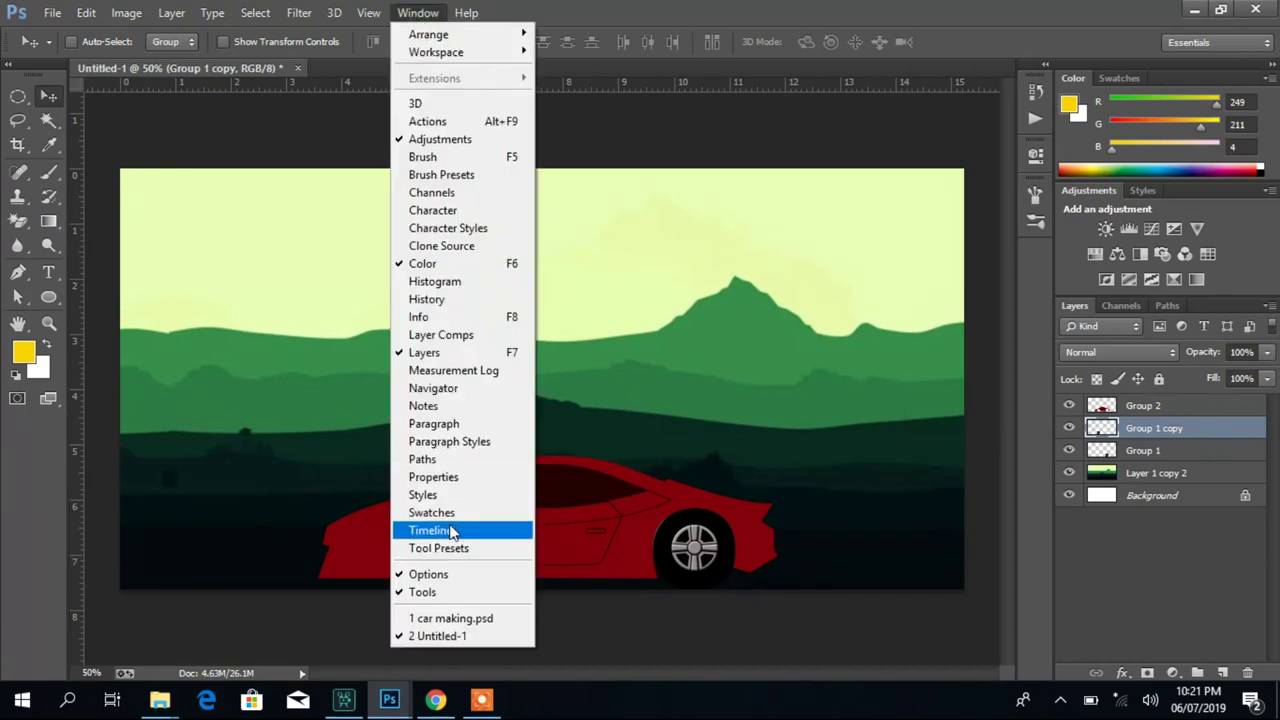
Create a video timeline for the layers and zoom in on the car
left_click(452, 532)
left_click(515, 581)
scroll(1007, 290, "down", 3)
scroll(1007, 290, "down", 2)
key("z")
left_click(594, 322)
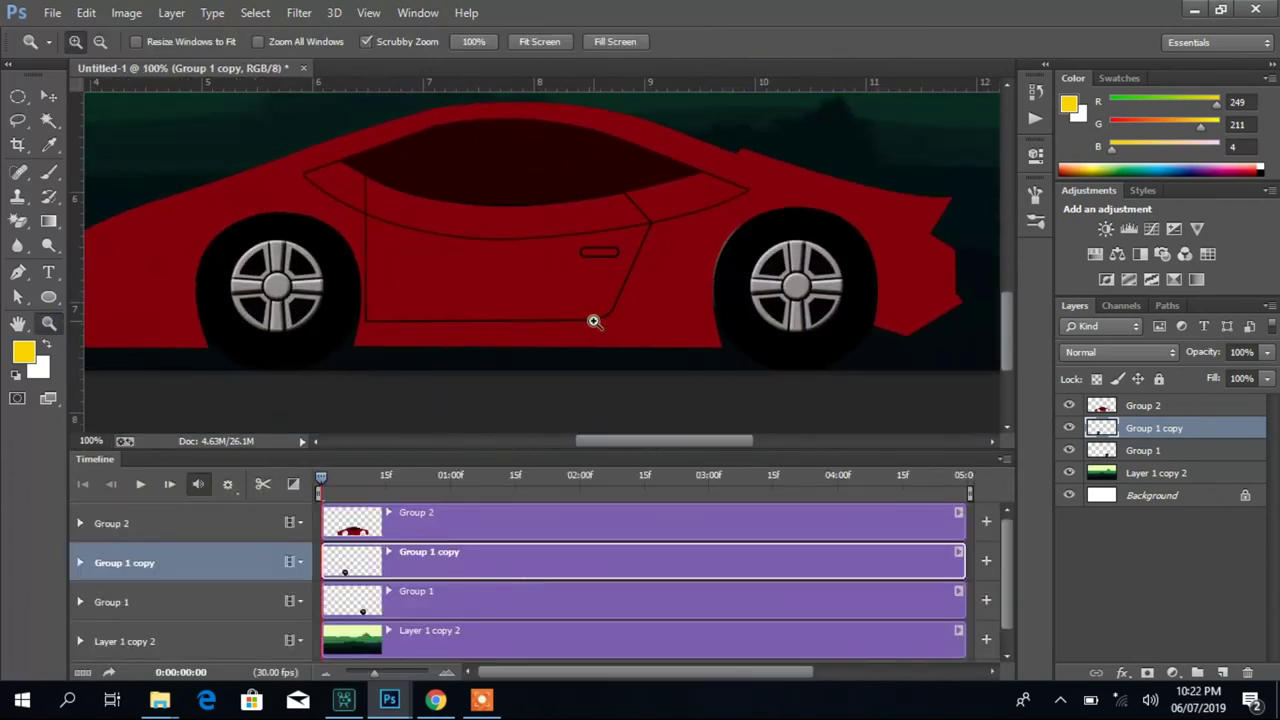
left_click(47, 95)
Set a motion type on the Group 1 copy clip and expand its track properties
right_click(288, 235)
left_click(319, 245)
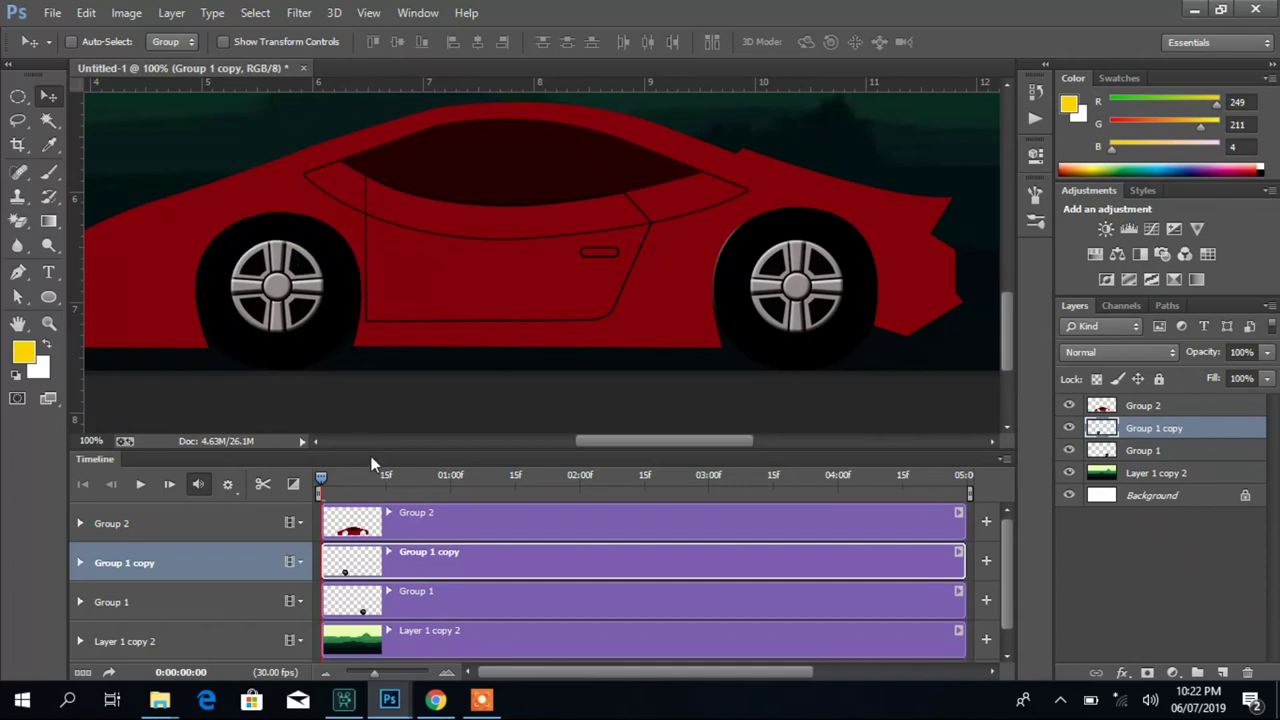
right_click(438, 575)
left_click(500, 481)
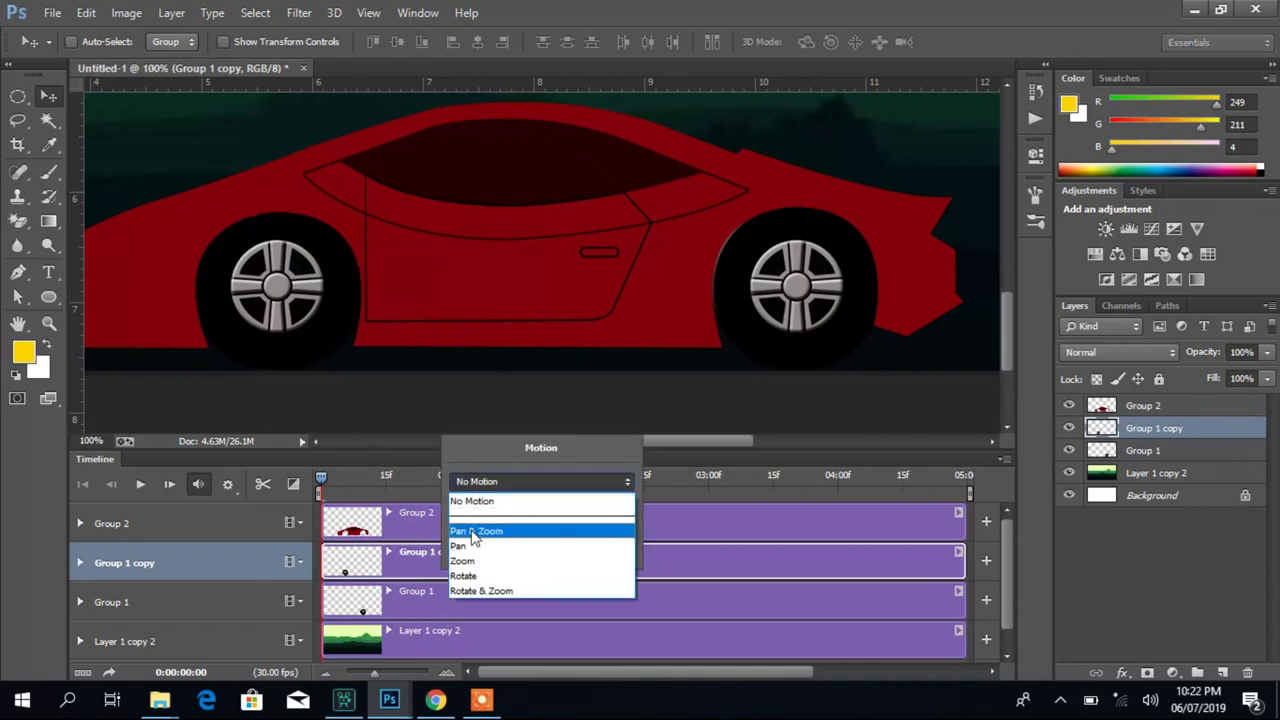
left_click(475, 563)
left_click(80, 562)
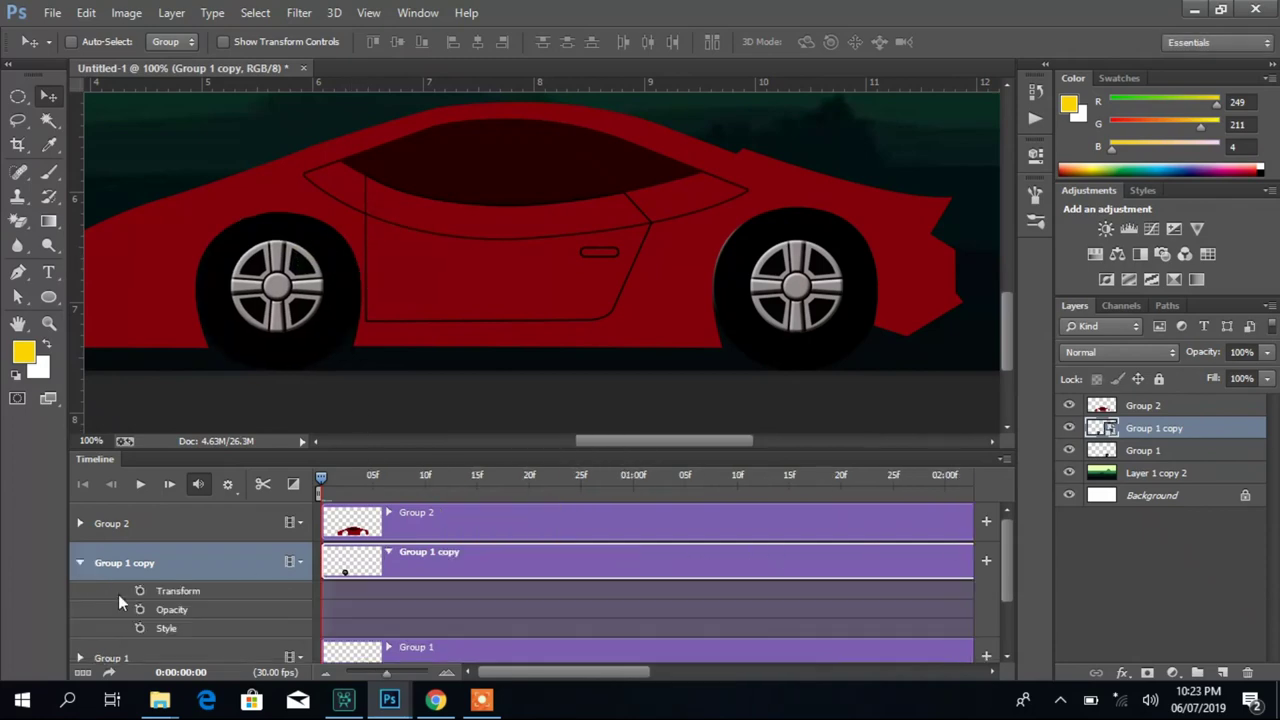
Add rotation keyframes to the left wheel (Group 1 copy) at frames 5, 10 and 15
left_click_drag(321, 478, 372, 479)
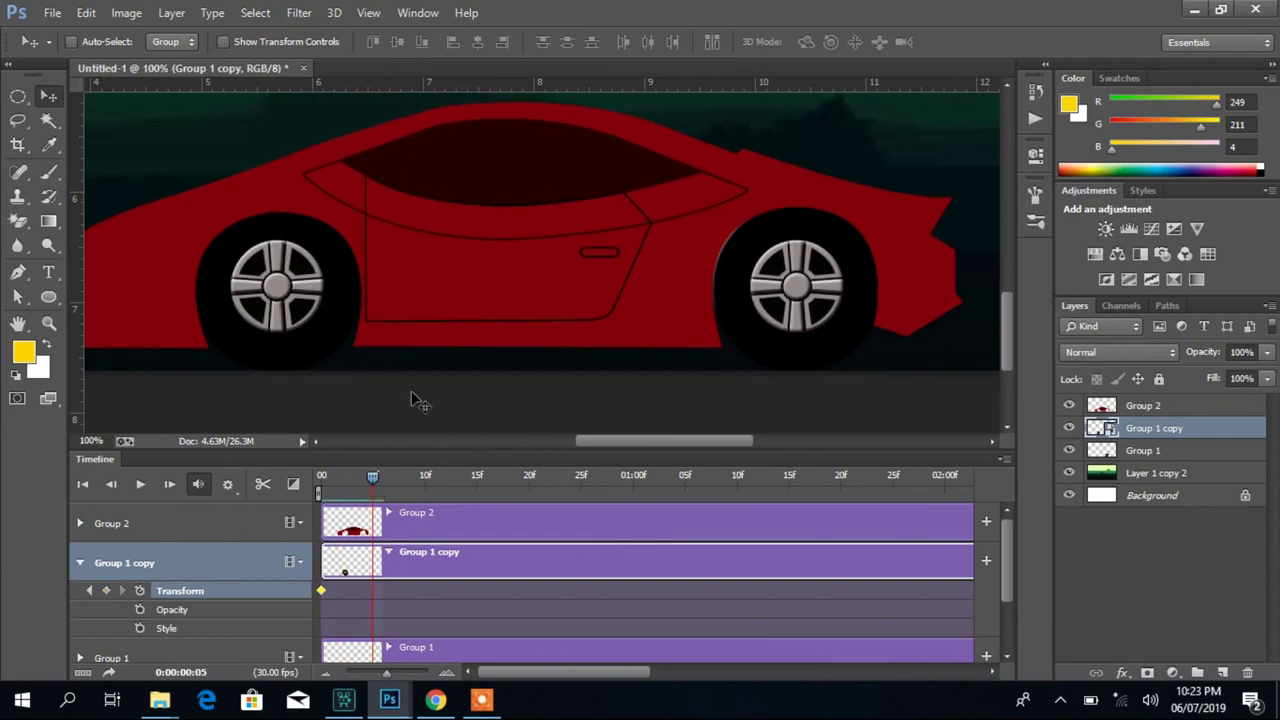
key("ctrl+t")
left_click_drag(386, 371, 414, 177)
key("Return")
left_click_drag(374, 479, 425, 478)
key("ctrl+t")
left_click_drag(371, 371, 391, 182)
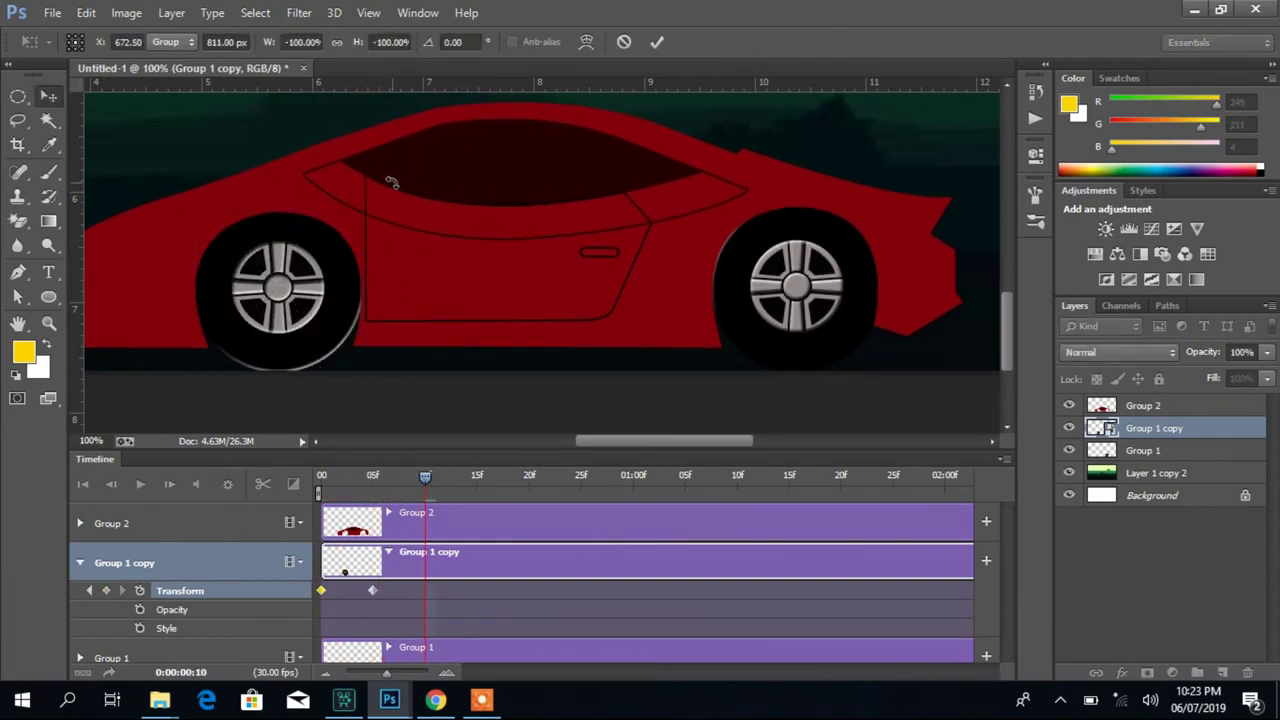
key("Return")
left_click_drag(425, 478, 477, 478)
key("ctrl+t")
left_click_drag(371, 371, 364, 211)
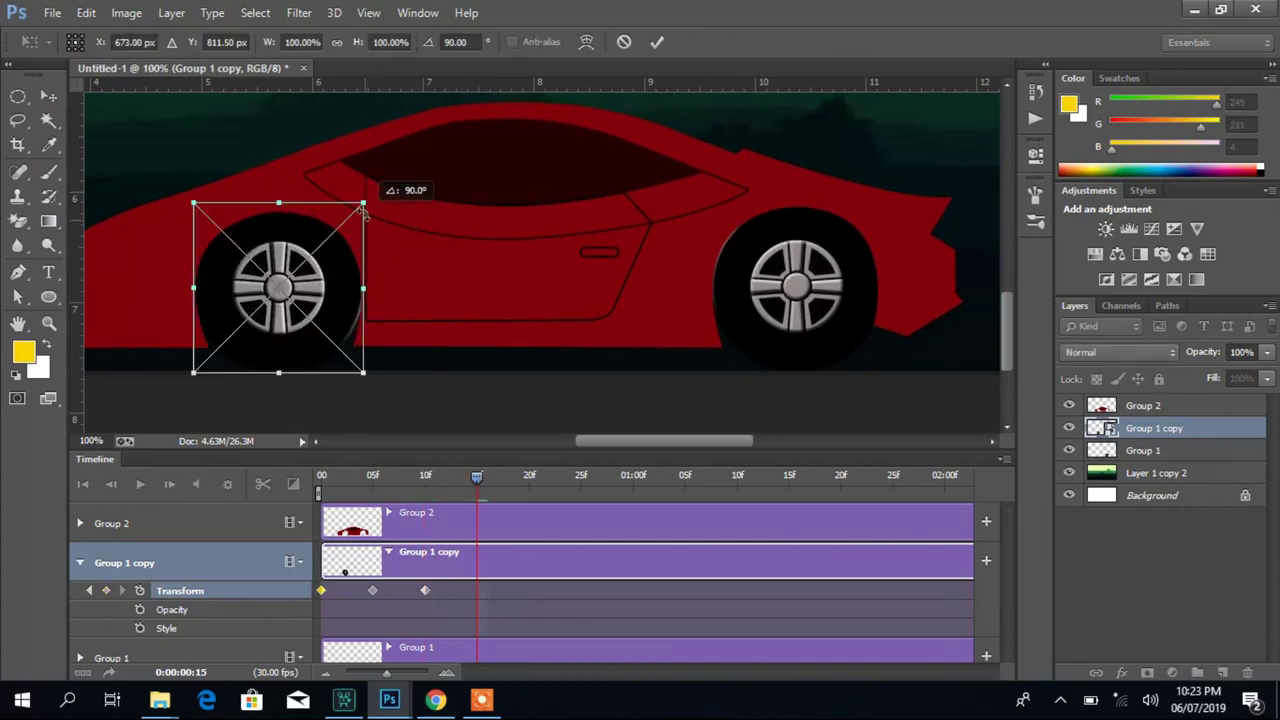
key("Return")
Keep rotating the left wheel, keyframing it at frame 20 and the next step
left_click_drag(477, 478, 529, 478)
key("ctrl+t")
left_click_drag(371, 371, 364, 211)
key("Return")
key("ctrl+t")
left_click_drag(529, 478, 685, 478)
key("Return")
left_click_drag(371, 371, 392, 197)
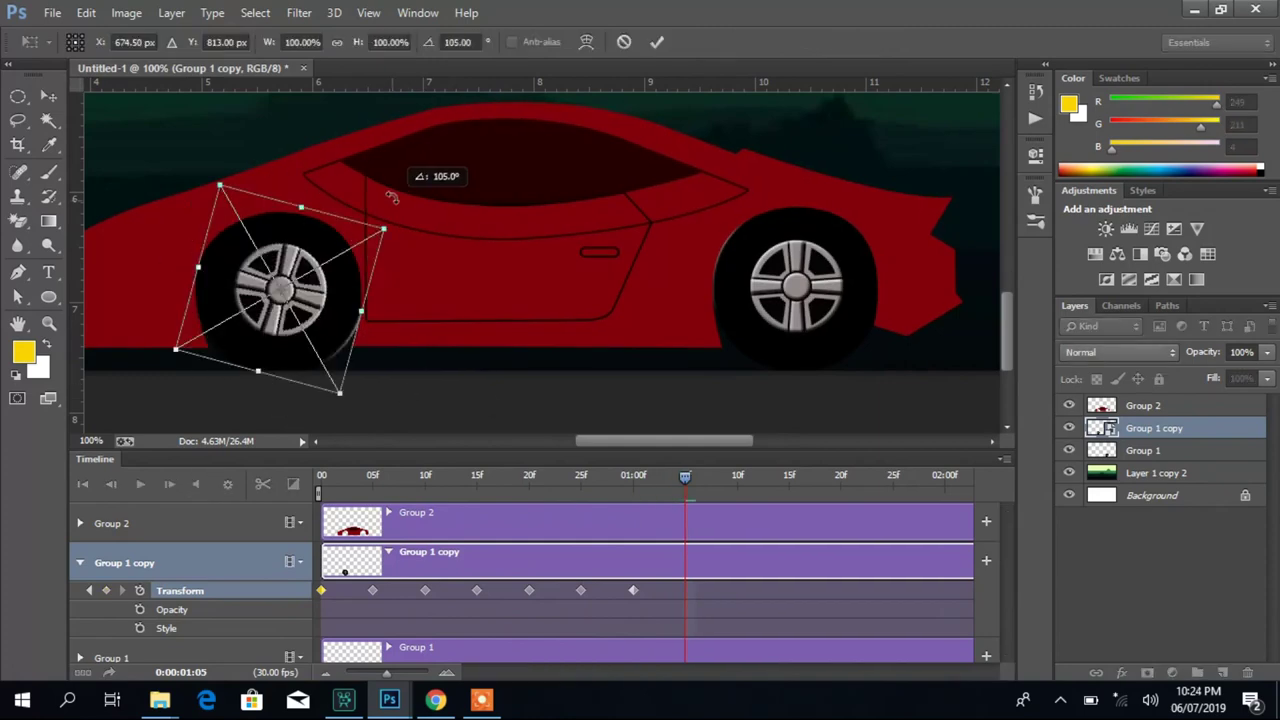
key("Return")
Add further wheel rotation keyframes, then play back the animation to check the spin
key("ctrl+t")
key("Return")
left_click_drag(495, 478, 564, 478)
key("ctrl+t")
left_click_drag(371, 371, 369, 209)
key("Return")
left_click_drag(564, 478, 720, 478)
key("ctrl+t")
key("Return")
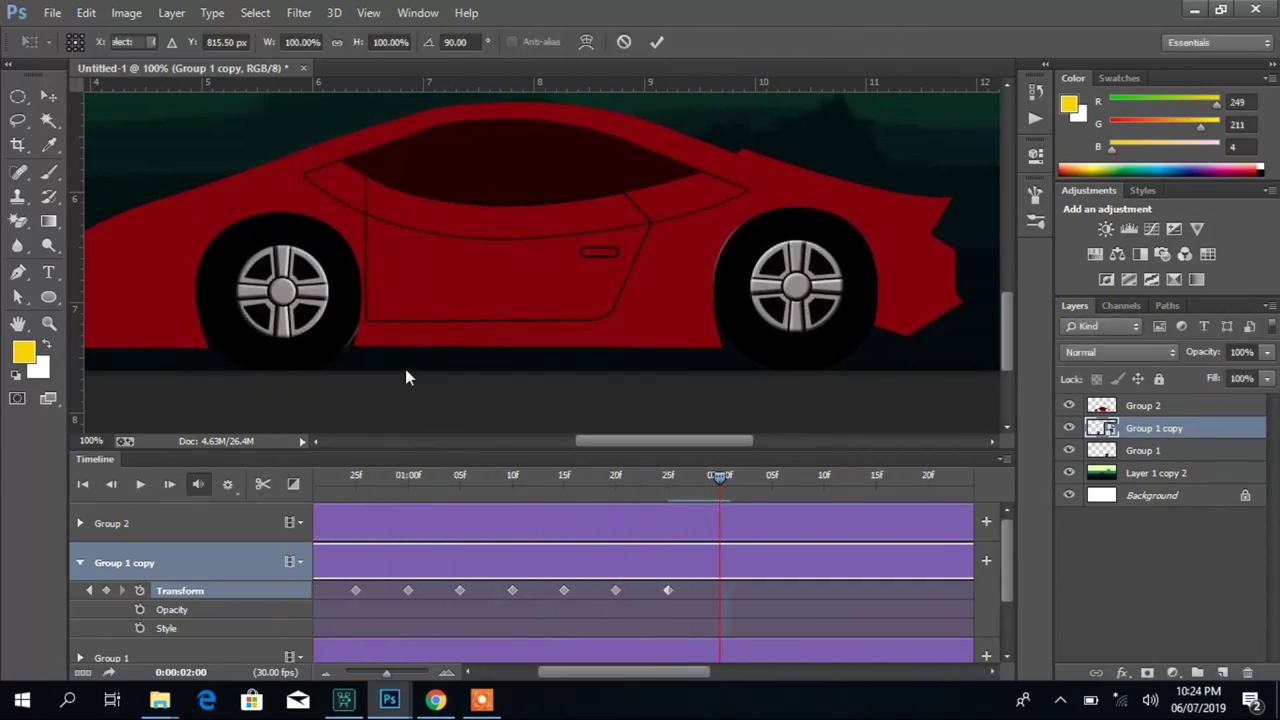
key("space")
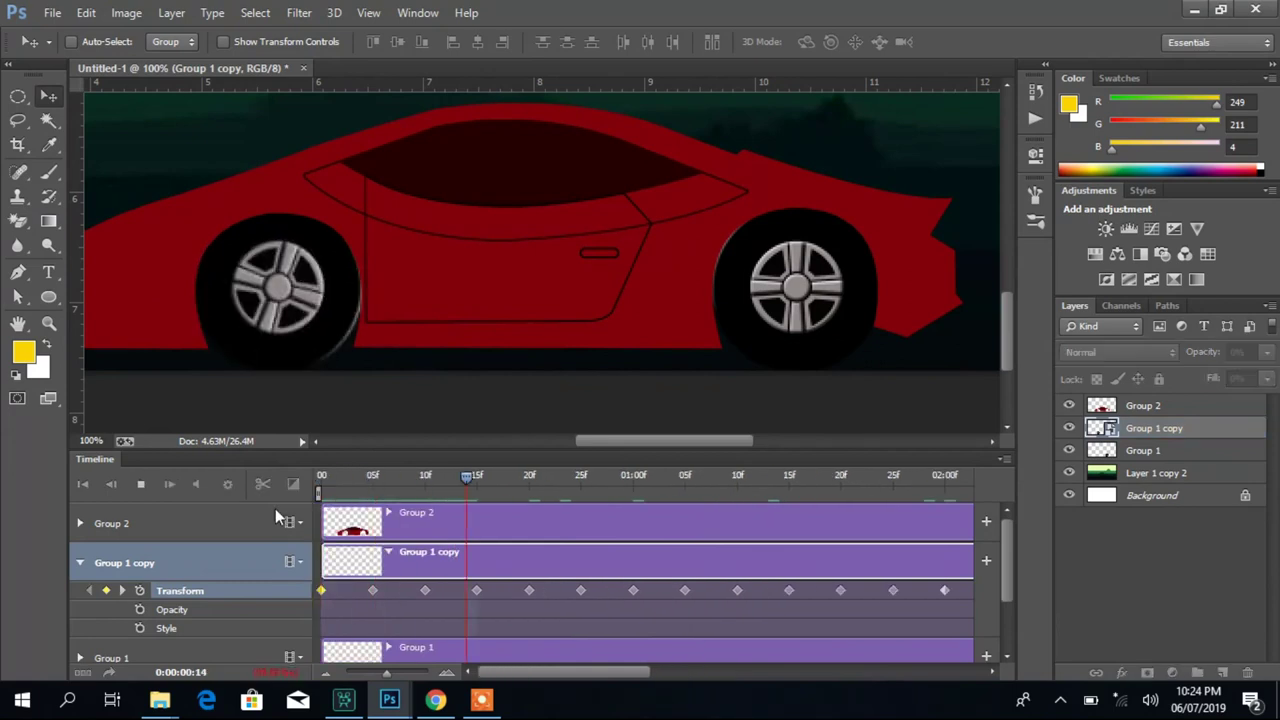
key("space")
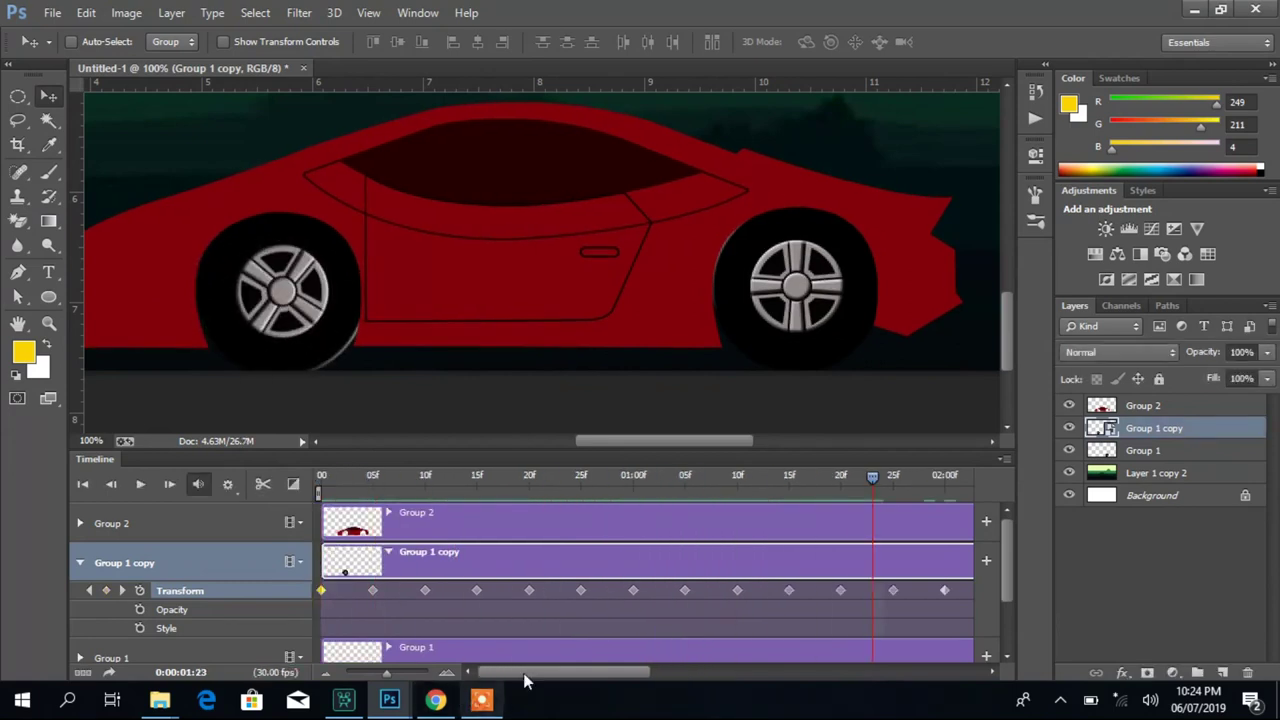
From about 02:03, keyframe the left wheel's rotation every five frames up to 03:05
scroll(557, 542, "right", 3)
left_click(630, 483)
key("ctrl+t")
mouse_move(372, 378)
left_mouse_down()
mouse_move(414, 200)
mouse_move(391, 392)
mouse_move(400, 197)
left_mouse_up()
key("Return")
key("ctrl+t")
key("Return")
key("ctrl+t")
key("Return")
left_click(613, 479)
key("ctrl+t")
key("Return")
Keyframe the left wheel's rotation from 03:05 through 03:20
left_click(666, 479)
left_click_drag(390, 392, 371, 200)
left_click(716, 479)
key("ctrl+t")
left_click_drag(434, 429, 388, 197)
key("Return")
left_click(769, 479)
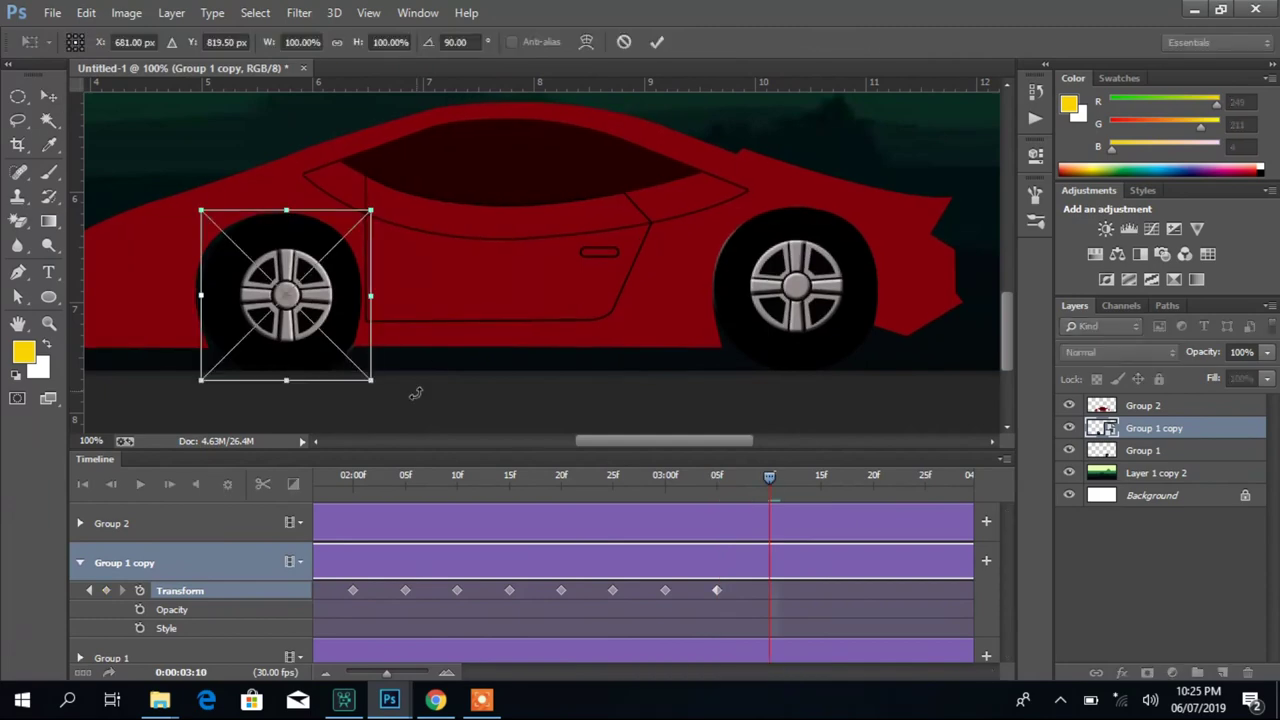
key("Return")
left_click(821, 479)
key("Return")
left_click(873, 479)
key("ctrl+t")
left_click_drag(395, 390, 430, 190)
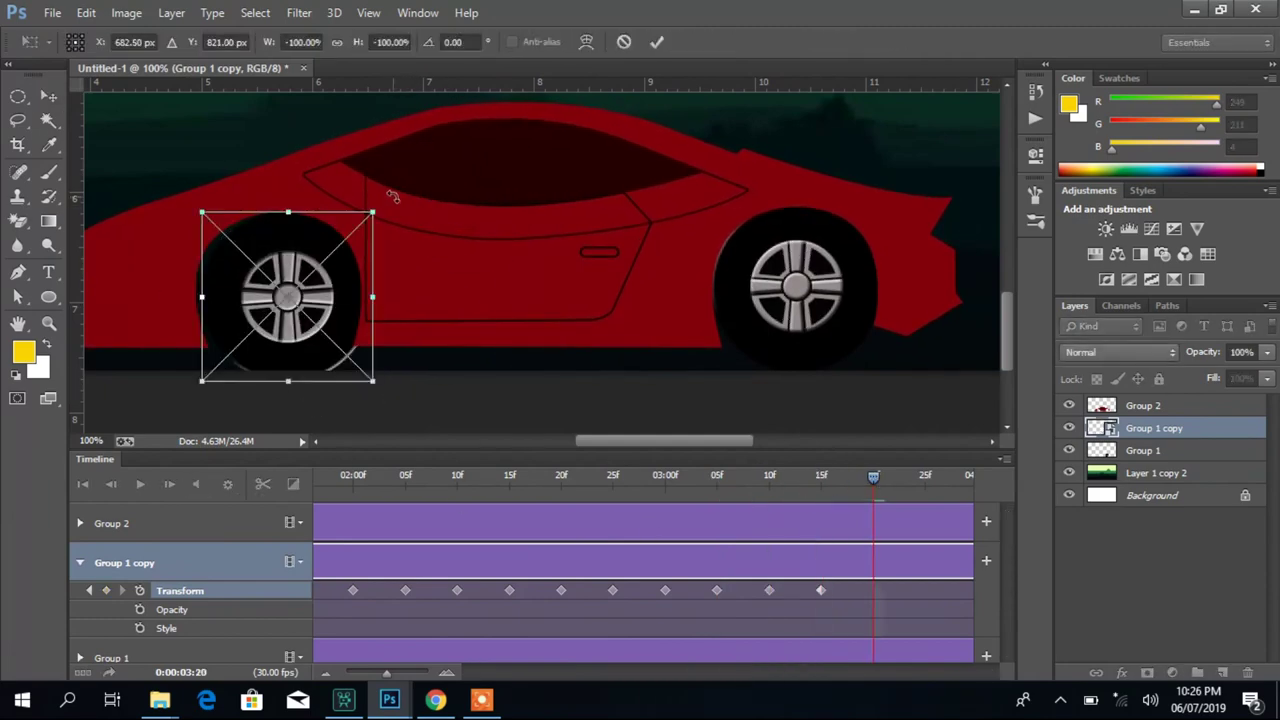
key("Return")
Keyframe the left wheel's rotation from 03:25 through 04:10
left_click(548, 479)
left_click(600, 479)
left_click_drag(353, 214, 393, 312)
key("Return")
left_click(652, 479)
key("ctrl+t")
key("Return")
left_click(704, 479)
key("ctrl+t")
key("Return")
Add the final left wheel rotation keyframes from 04:15 to 05:00
left_click(756, 479)
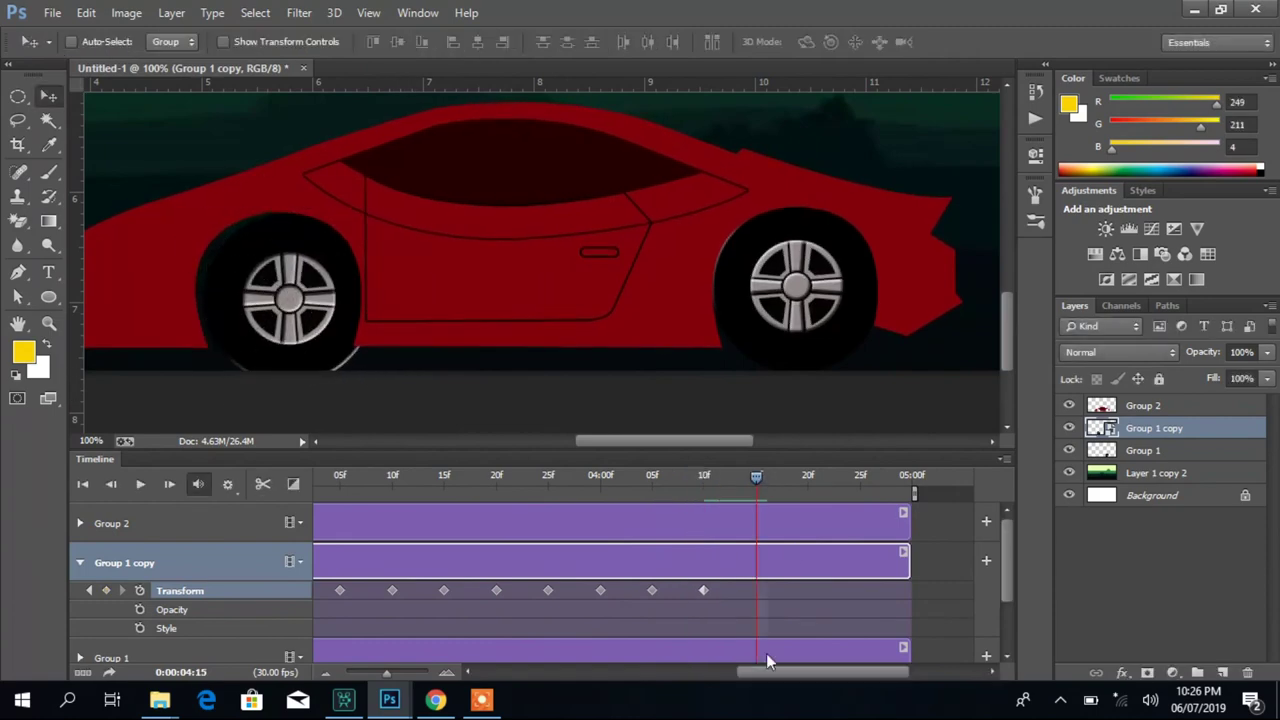
left_click(808, 479)
key("ctrl+t")
key("Return")
left_click(860, 479)
key("ctrl+t")
key("Return")
left_click(903, 479)
key("ctrl+t")
key("Return")
Select the car body Group 2 at 04:25 and nudge it down and back up
right_click(462, 278)
left_click(493, 288)
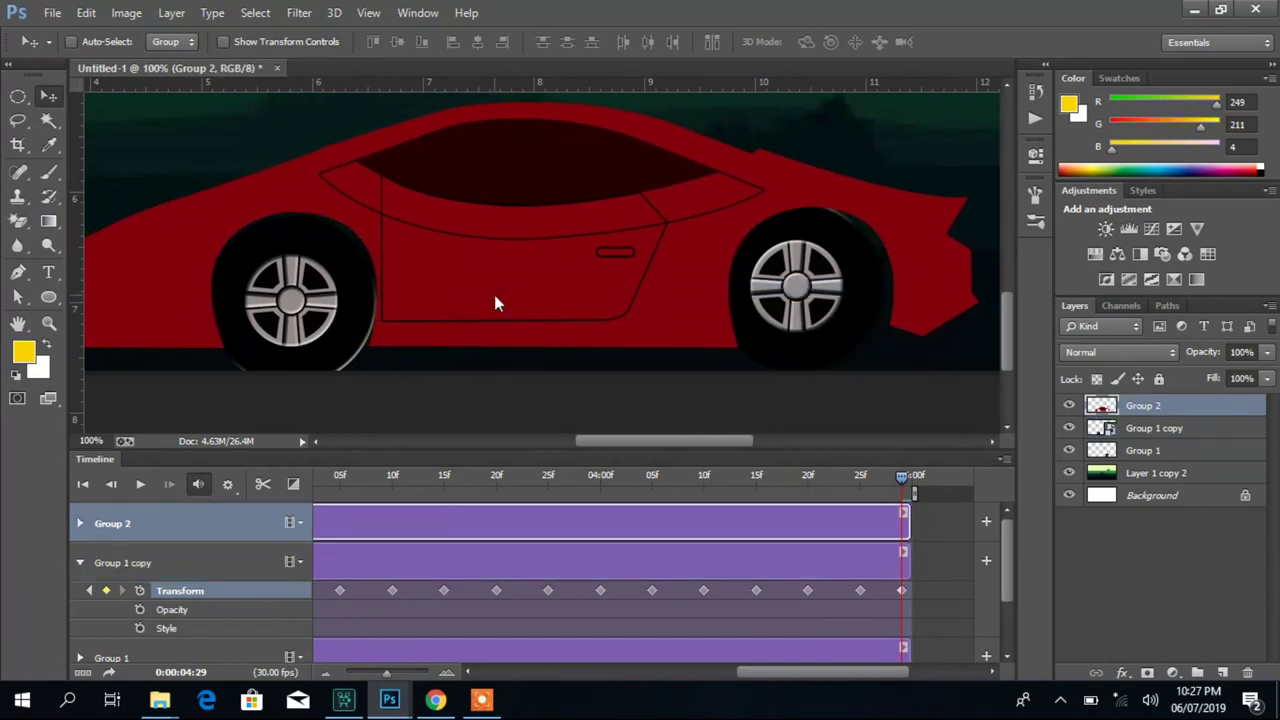
left_click(860, 478)
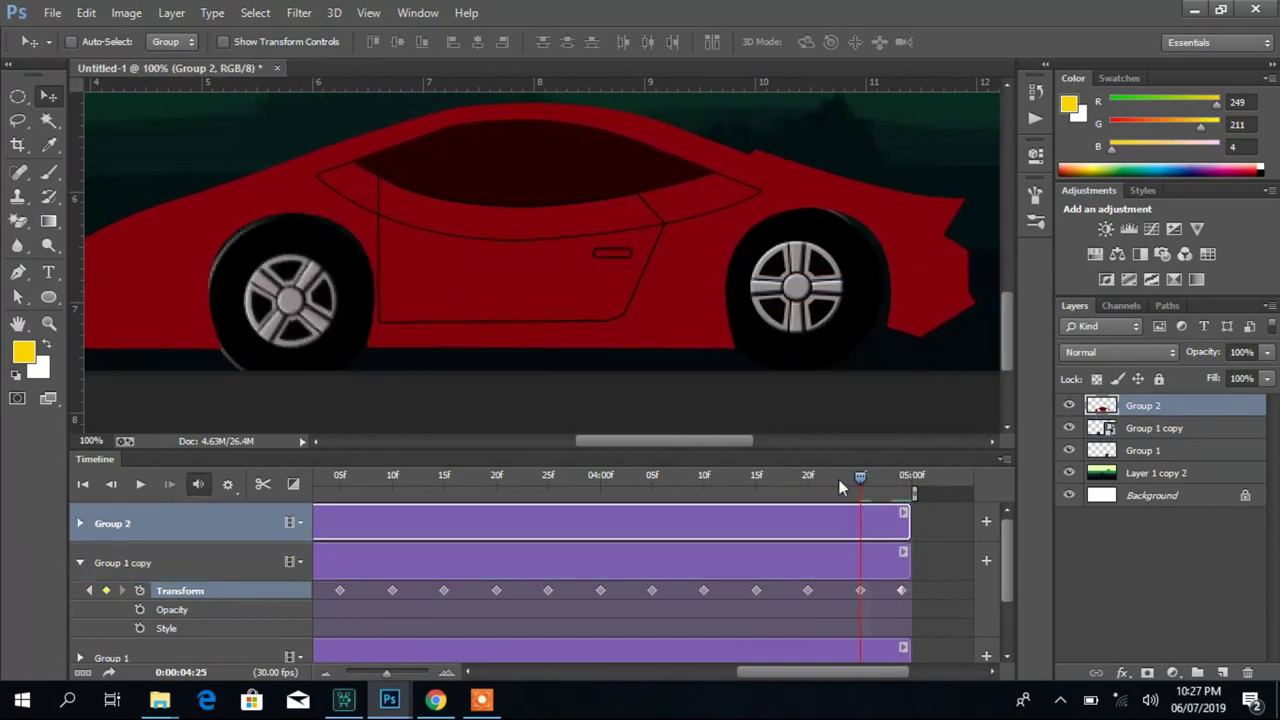
key("Down")
key("Down")
key("Down")
key("Down")
key("Up")
key("Up")
key("Up")
key("Up")
Select Group 1, scrub back through the timeline and play the animation preview
right_click(872, 288)
left_click(876, 288)
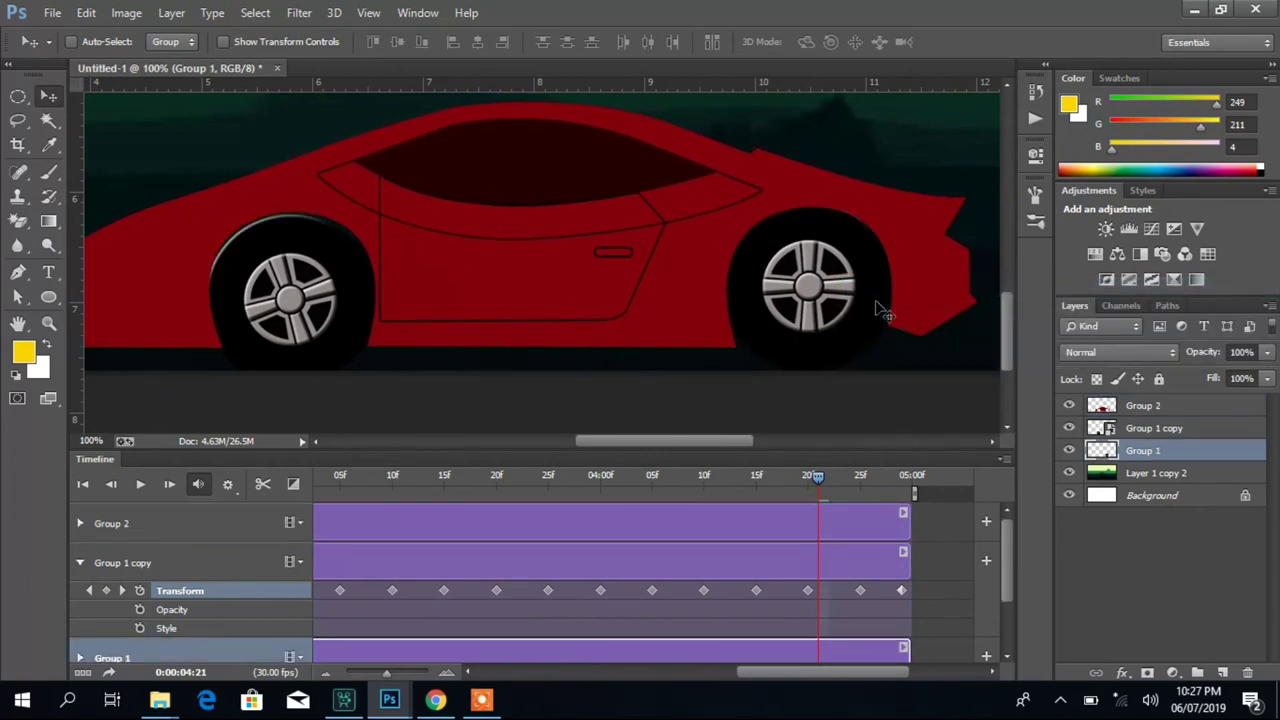
left_click_drag(808, 484, 416, 488)
key("space")
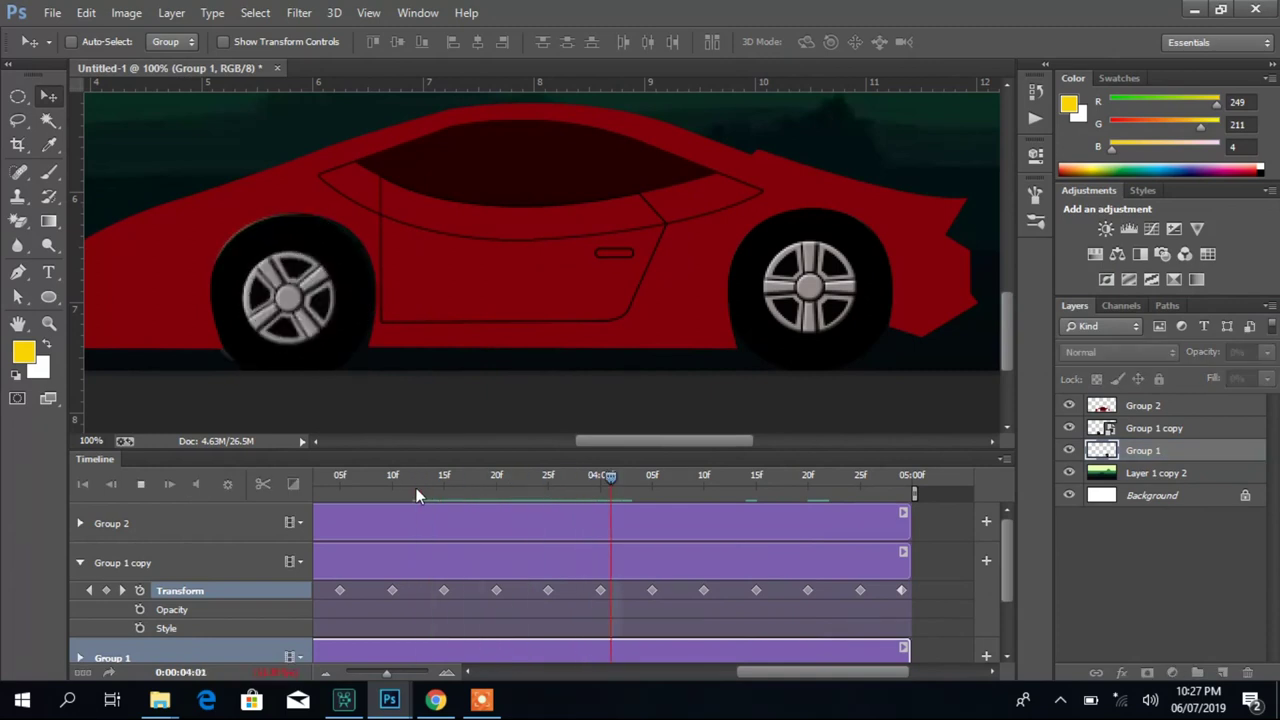
Rewind to the first frame and open the Motion settings for Group 1's clip
right_click(487, 275)
left_click(503, 287)
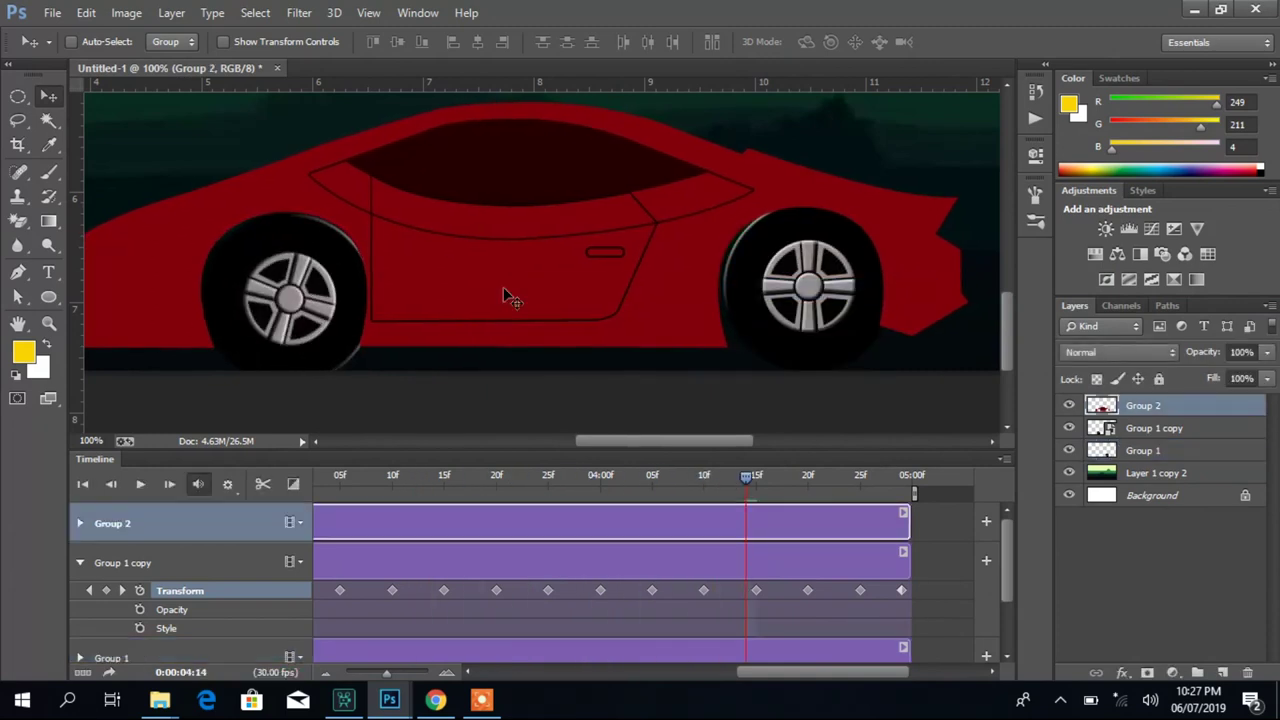
key("Home")
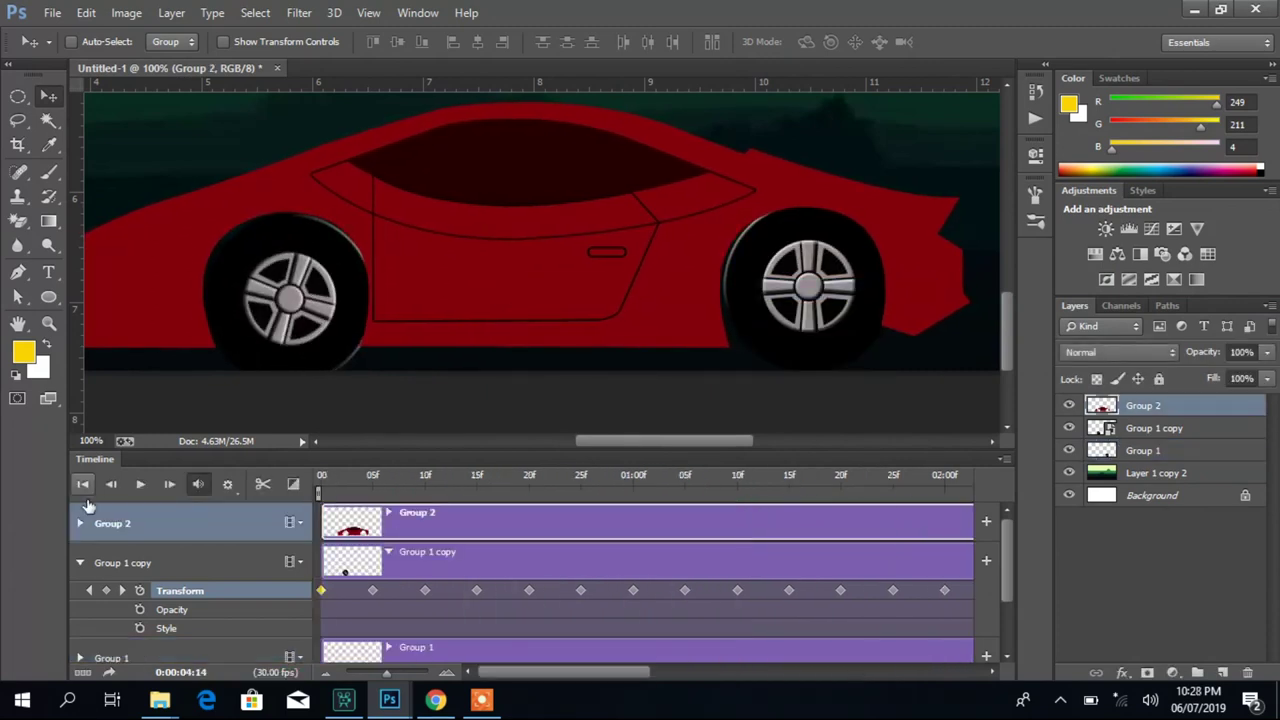
right_click(843, 237)
left_click(870, 285)
scroll(325, 606, "down", 1)
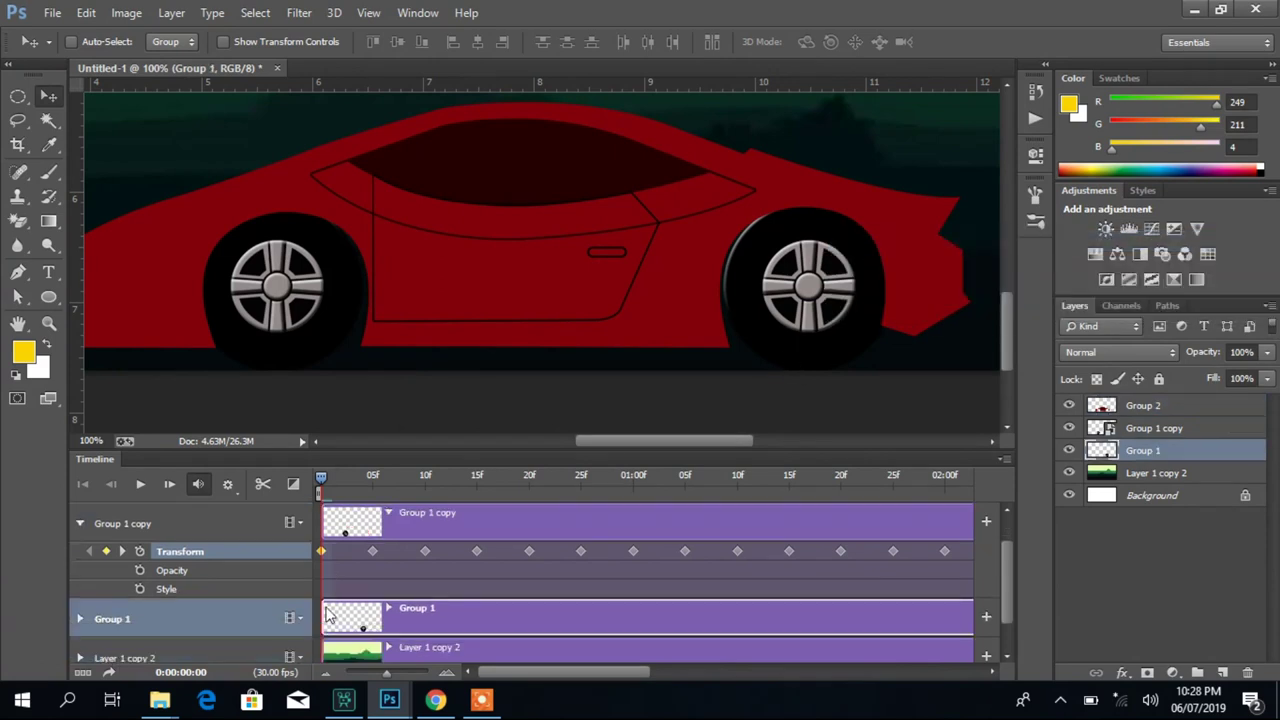
left_click(390, 608)
Give Group 1's clip a Rotate motion and expand its Transform properties in the timeline
left_click(520, 522)
left_click(466, 582)
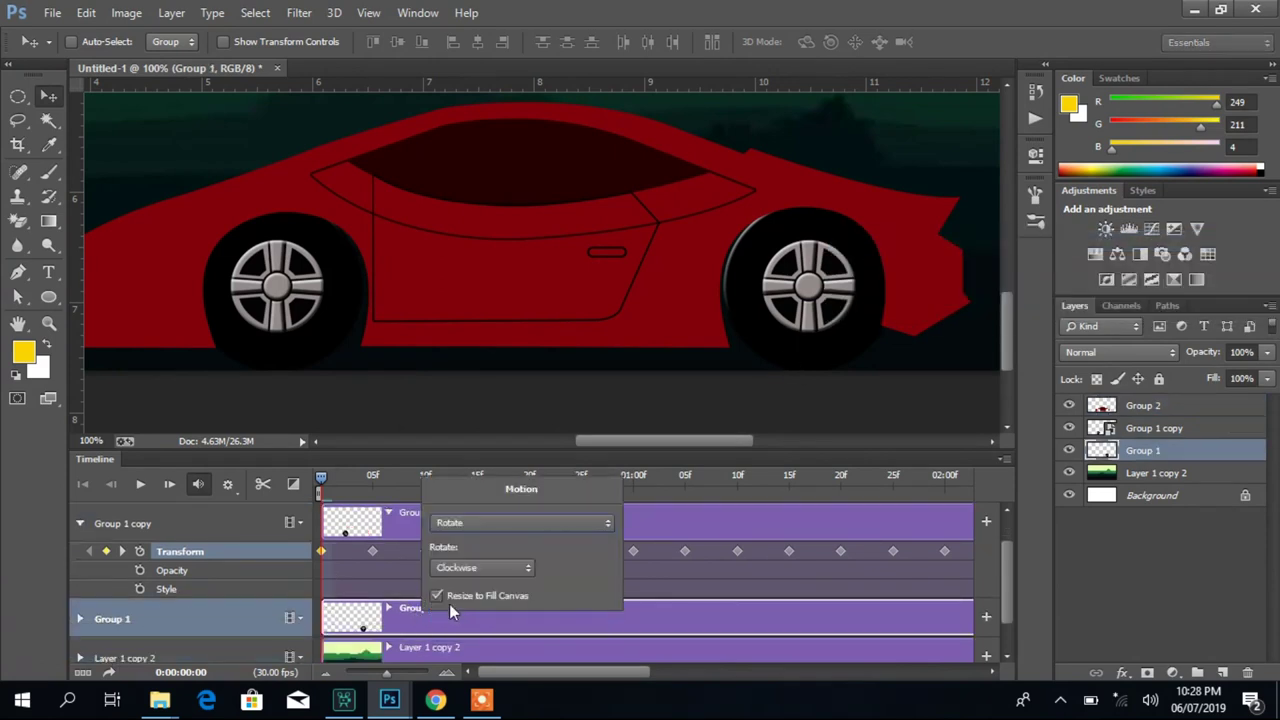
left_click(554, 628)
left_click(80, 619)
scroll(218, 637, "down", 1)
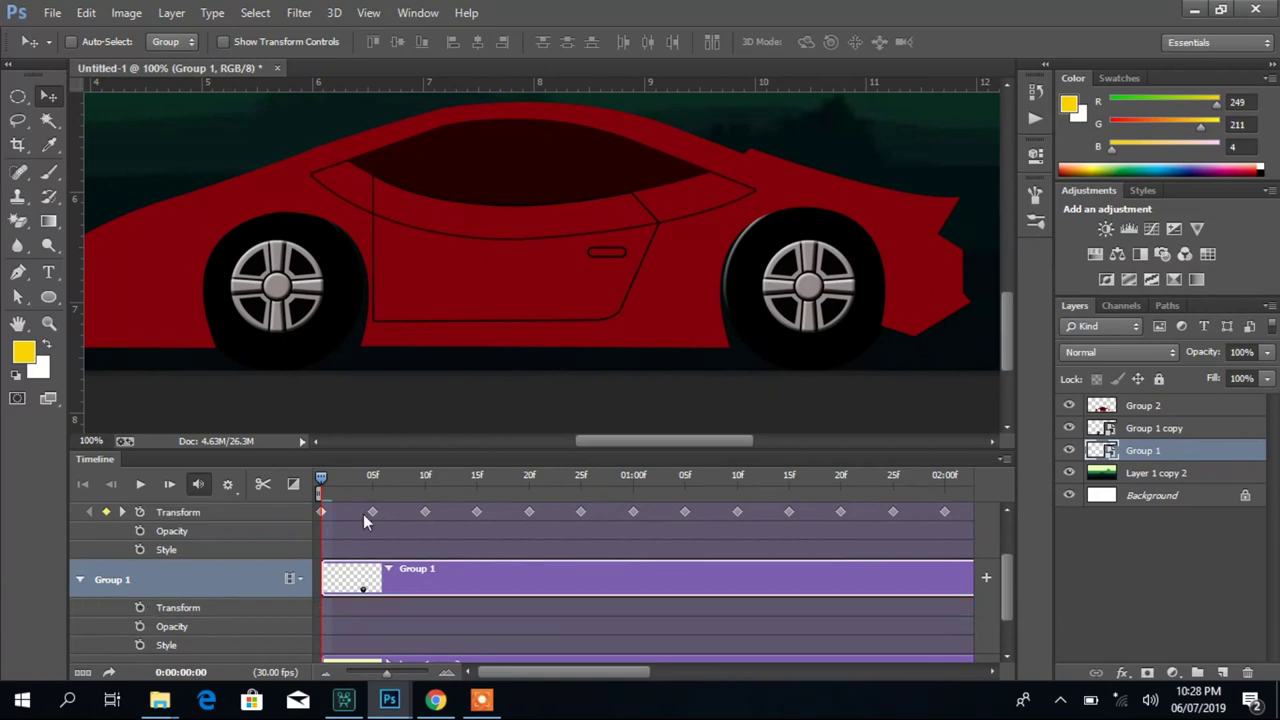
Keyframe the right wheel's rotation every five frames from frame 5 through about 02:15
key("space")
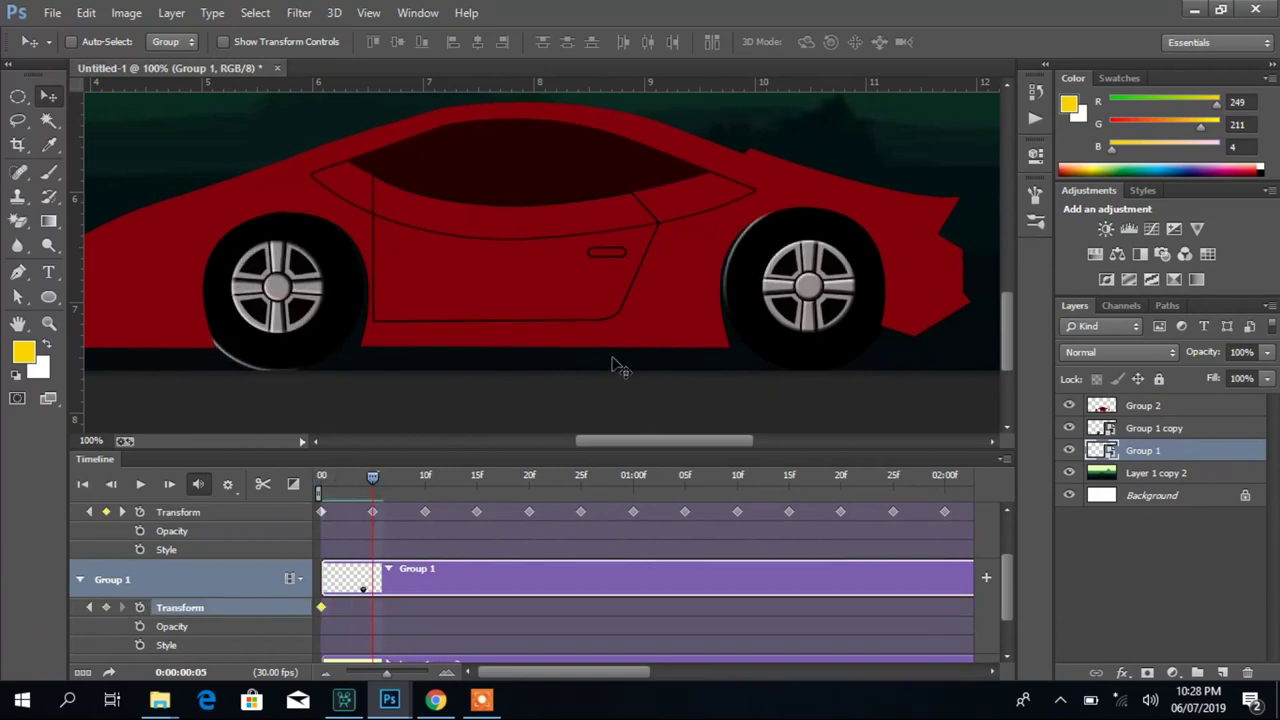
key("ctrl+t")
key("Return")
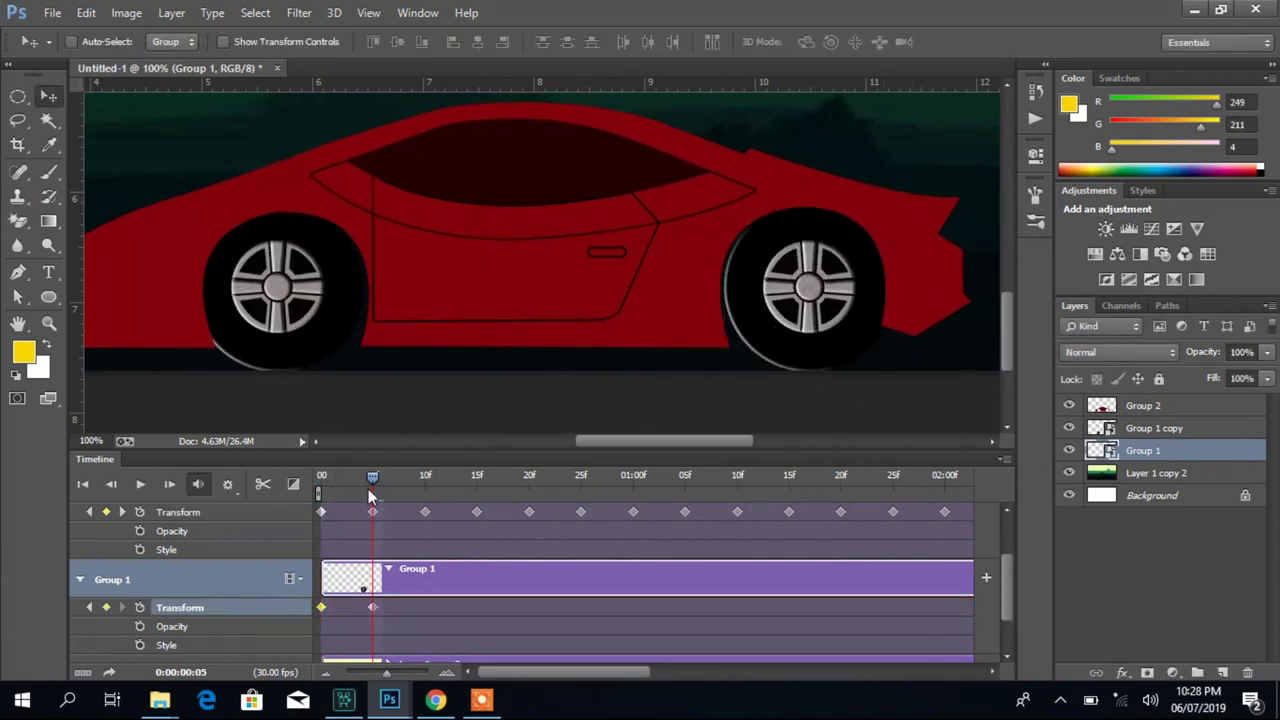
left_click_drag(369, 478, 429, 477)
key("ctrl+t")
mouse_move(900, 363)
left_mouse_down()
mouse_move(985, 300)
mouse_move(914, 190)
left_mouse_up()
key("Return")
left_click_drag(425, 477, 859, 477)
key("ctrl+t")
key("Return")
key("ctrl+t")
key("ctrl+t")
key("Return")
key("ctrl+t")
key("Return")
key("ctrl+t")
key("Return")
key("ctrl+t")
key("Return")
key("ctrl+t")
key("Return")
key("ctrl+t")
key("Return")
key("ctrl+t")
key("Return")
key("ctrl+t")
key("Return")
key("ctrl+t")
key("Return")
key("ctrl+t")
key("Return")
key("ctrl+t")
key("Return")
Continue the right wheel's five-frame rotation keyframes from 03:00 through 04:29
key("ctrl+t")
key("ctrl+t")
key("Return")
left_click_drag(670, 671, 775, 671)
left_click_drag(468, 477, 572, 477)
key("ctrl+t")
key("Return")
key("ctrl+t")
key("Return")
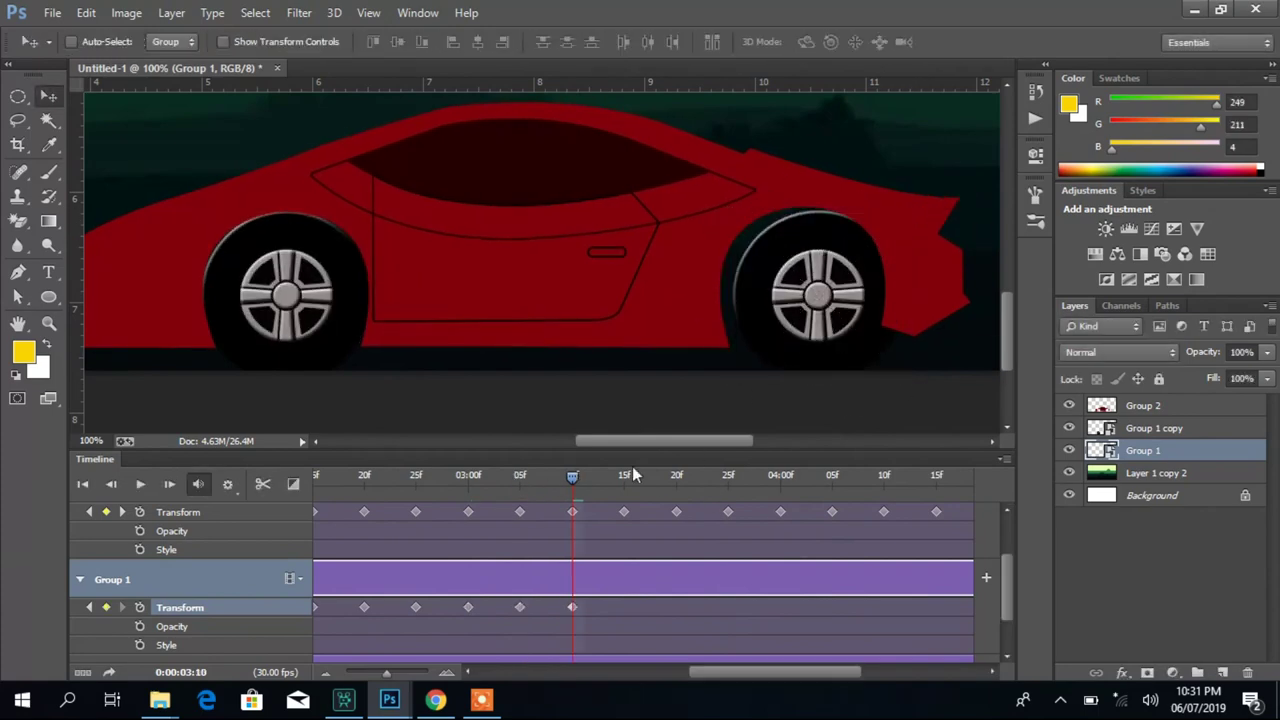
left_click(632, 475)
key("ctrl+t")
left_click(676, 477)
key("ctrl+t")
key("Return")
left_click(728, 477)
key("ctrl+t")
key("Return")
left_click(780, 477)
key("ctrl+t")
key("Return")
left_click(831, 477)
key("ctrl+t")
key("Return")
left_click(707, 477)
key("ctrl+t")
key("Return")
left_click(759, 477)
left_click(811, 477)
key("ctrl+t")
key("Return")
left_click(863, 477)
key("ctrl+t")
key("Return")
left_click(904, 477)
Stretch the car body (Group 2) slightly wider with Free Transform
key("ctrl+t")
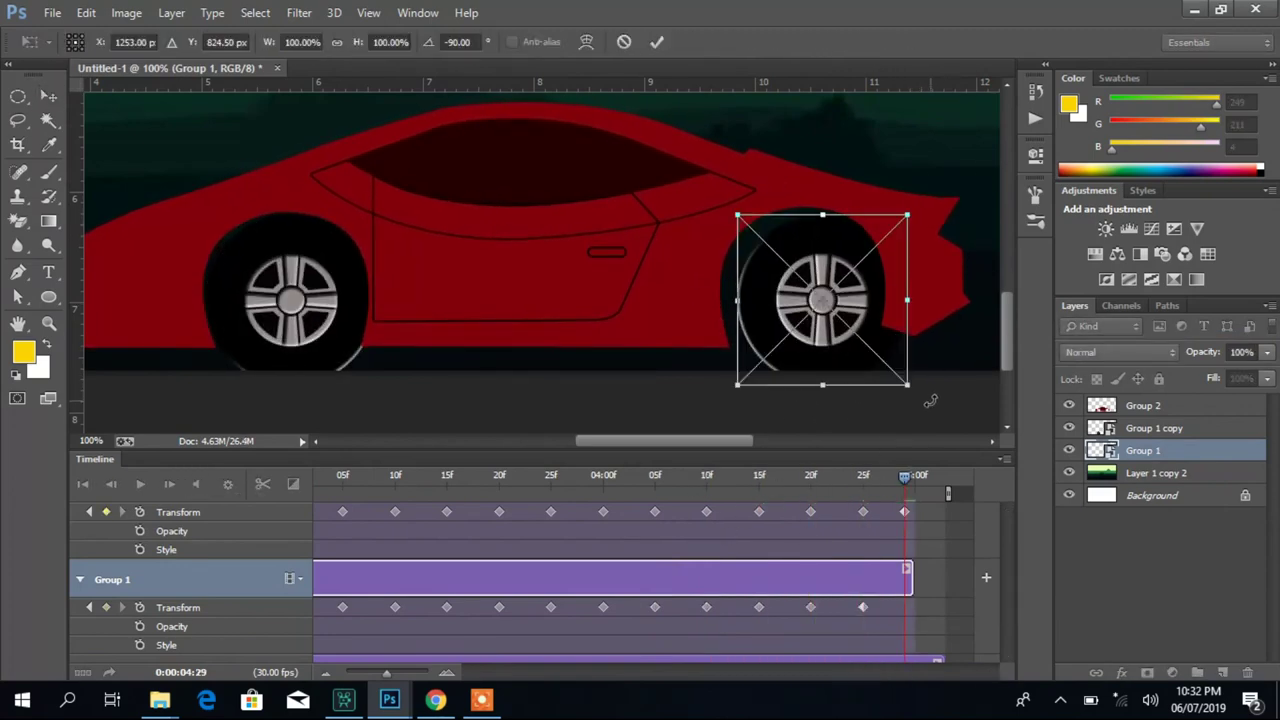
key("Return")
left_click(934, 300)
key("ctrl+t")
left_click_drag(731, 441, 771, 441)
left_click_drag(762, 226, 786, 222)
key("Return")
left_click_drag(691, 441, 654, 441)
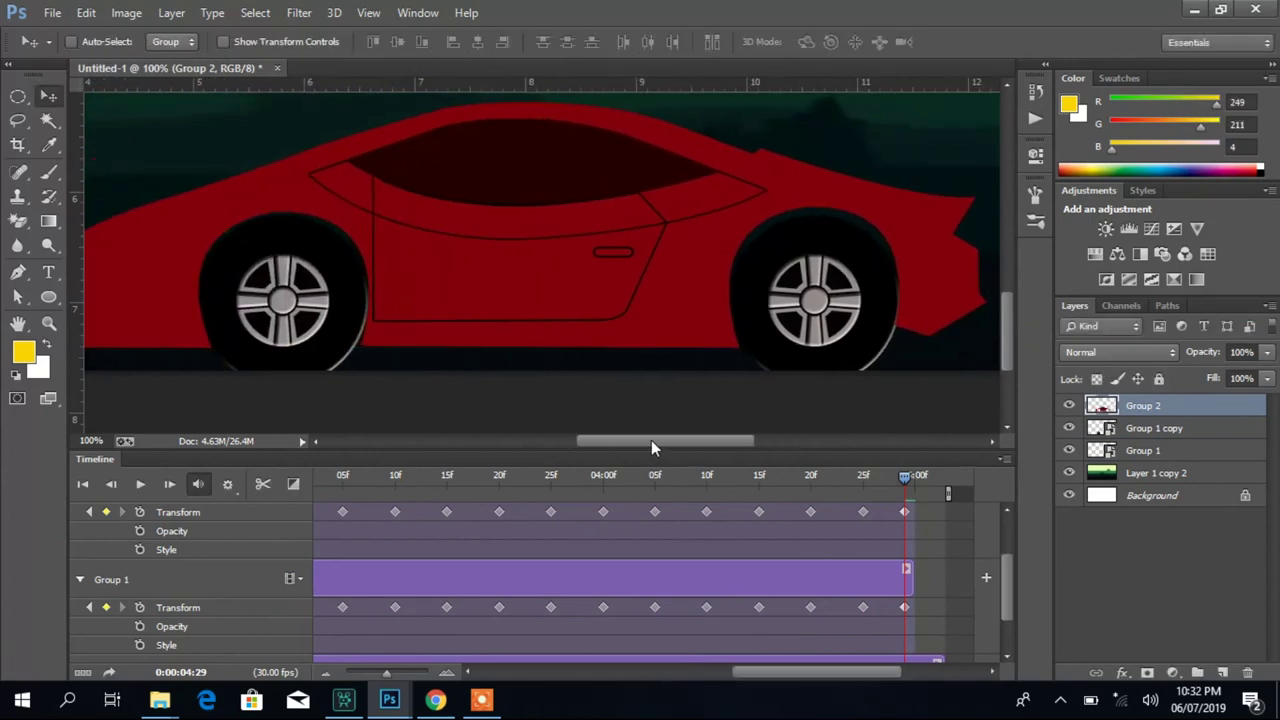
Zoom out to see the whole scene and return the timeline to its start
left_click(48, 323)
left_click(480, 297, "alt")
left_click(83, 484)
Preview the car animation playback, then stop it
key("space")
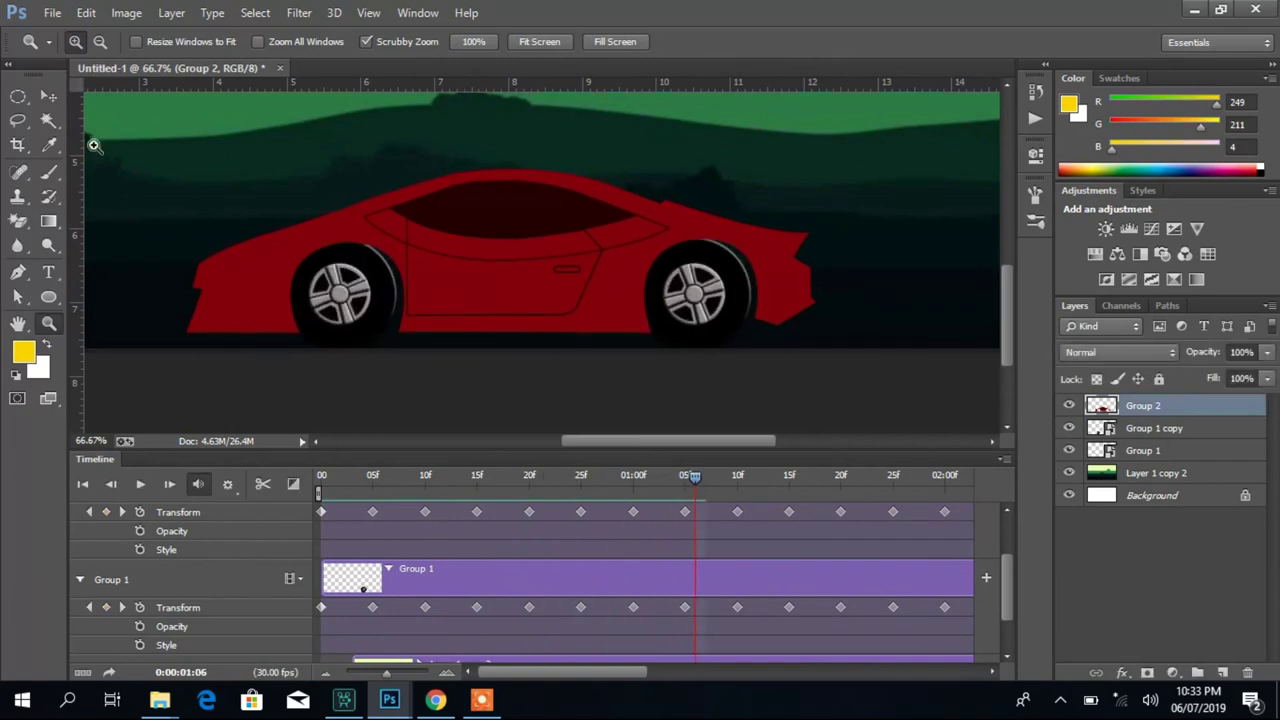
key("v")
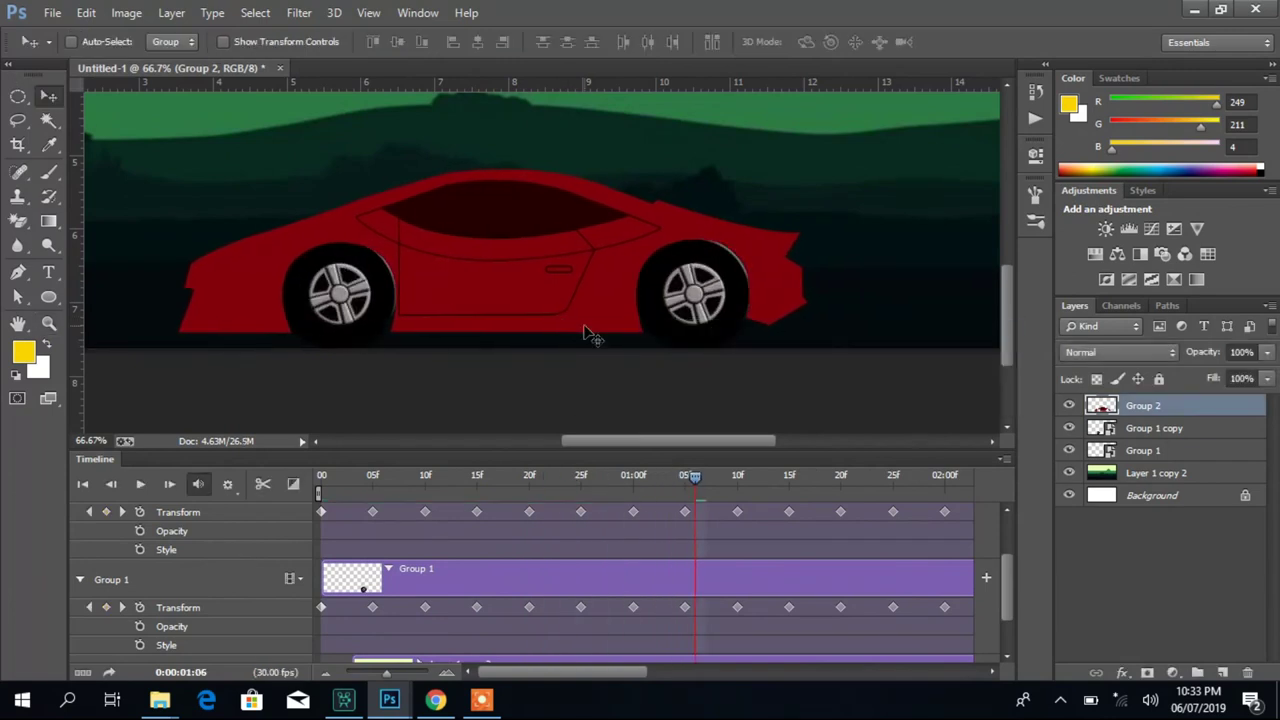
key("space")
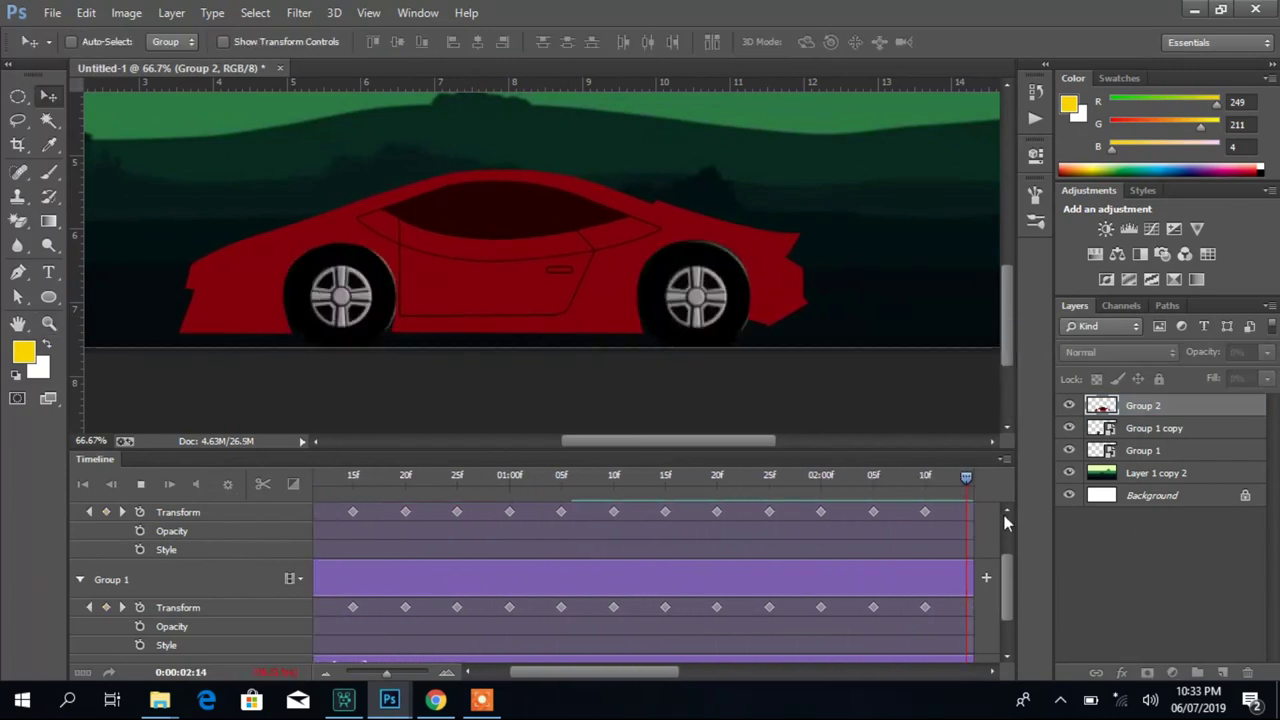
Select the Layer 1 copy 2 hills layer and zoom out to 33.33% to show the landscape
left_click(1160, 473)
left_click(48, 323)
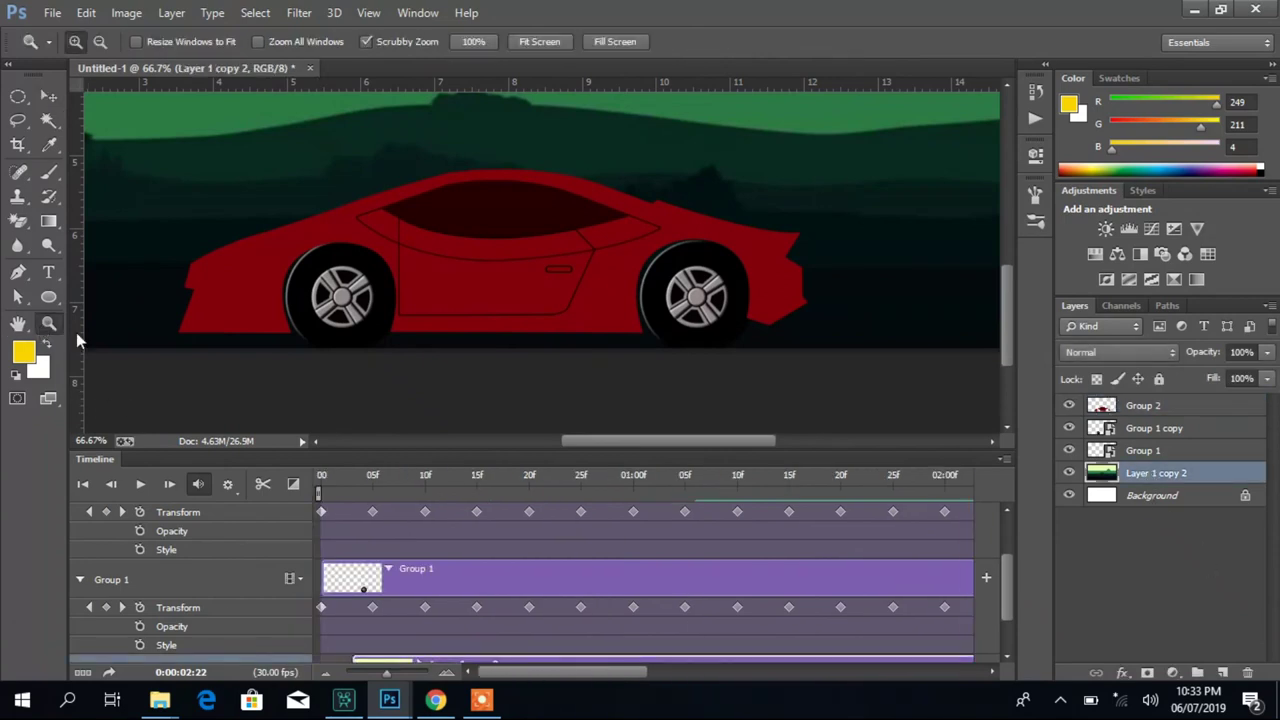
left_click(446, 274, "alt")
left_click(443, 273, "alt")
key("v")
left_click_drag(471, 231, 497, 283)
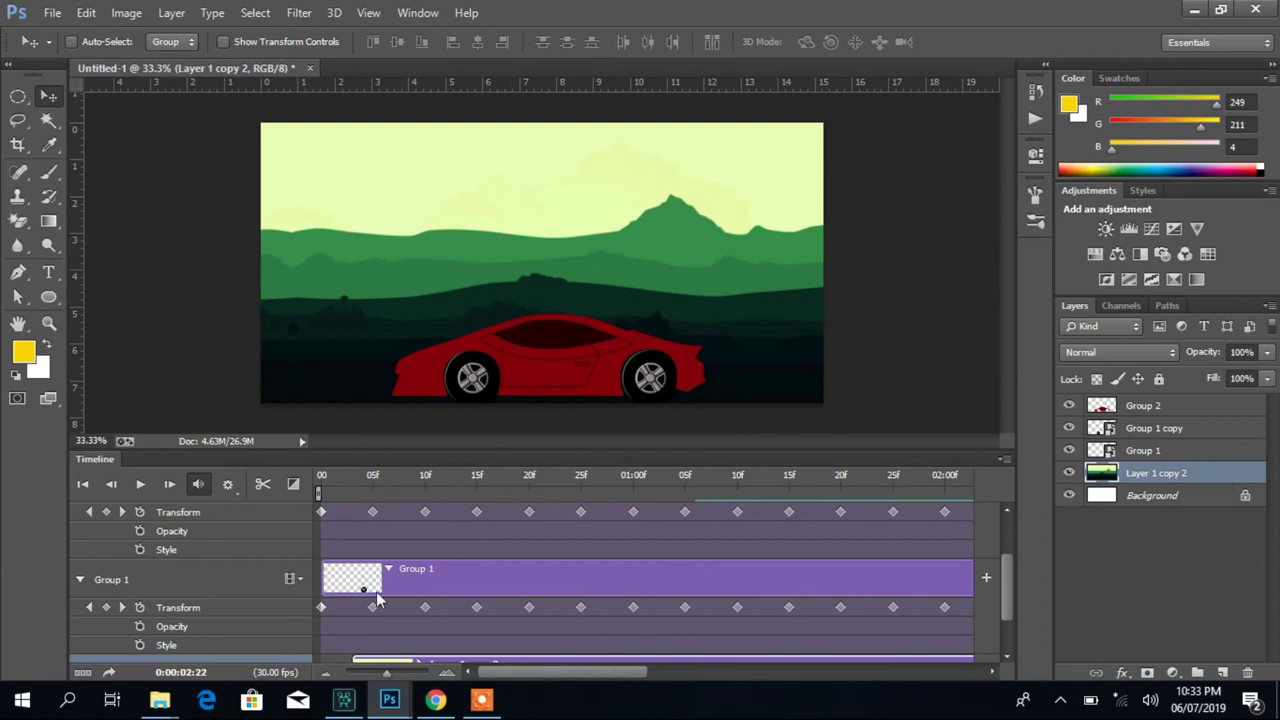
scroll(1000, 578, "down", 2)
Expand Layer 1 copy 2 in the timeline and enable its Position stopwatch
left_click(79, 617)
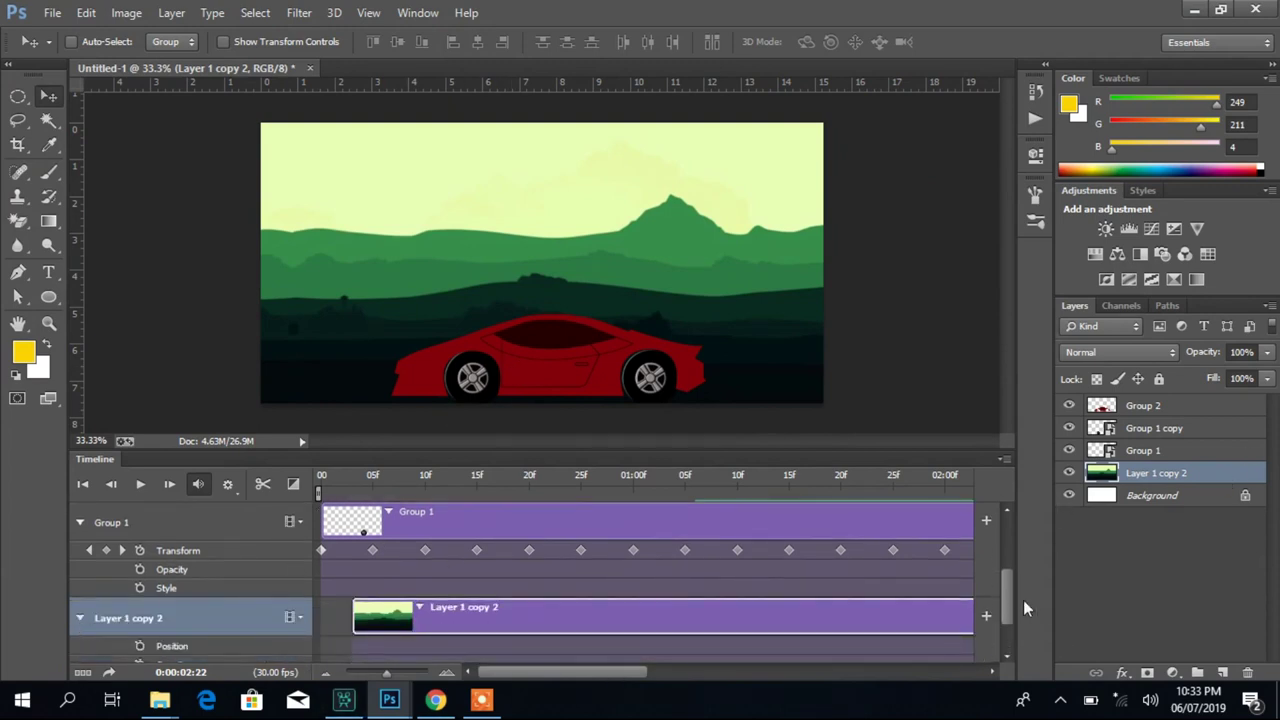
scroll(1010, 617, "down", 2)
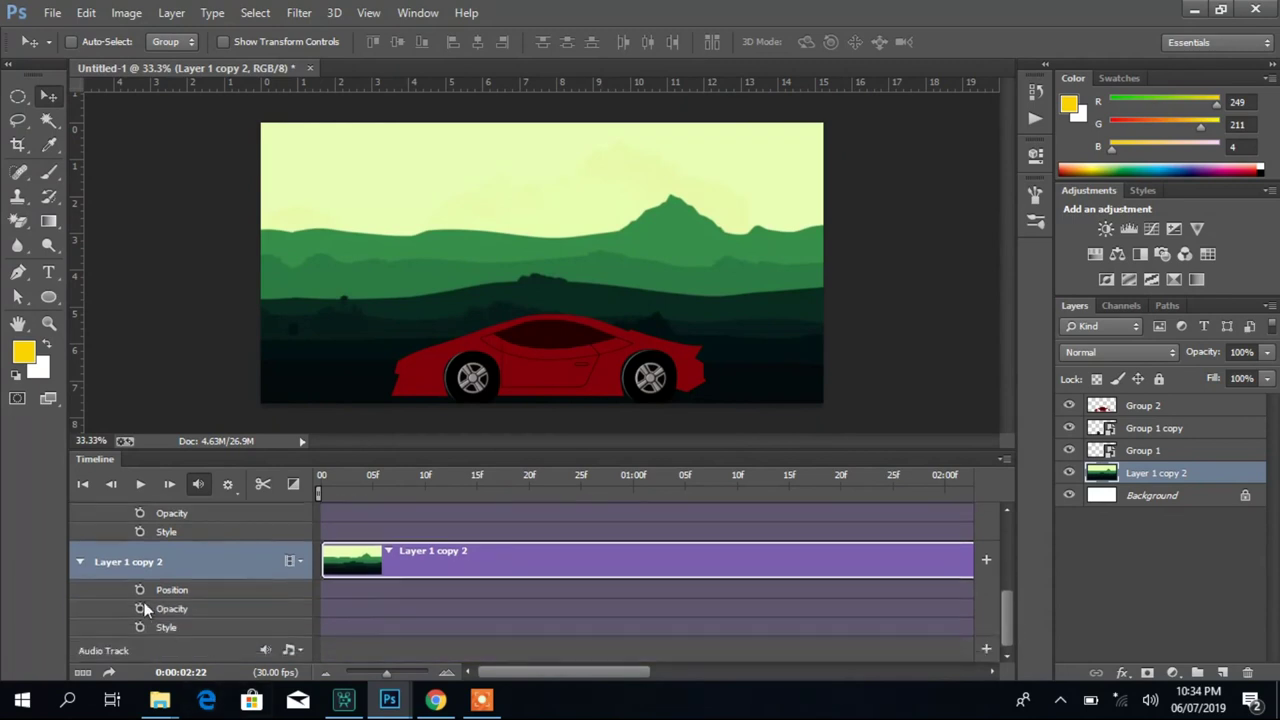
left_click(366, 477)
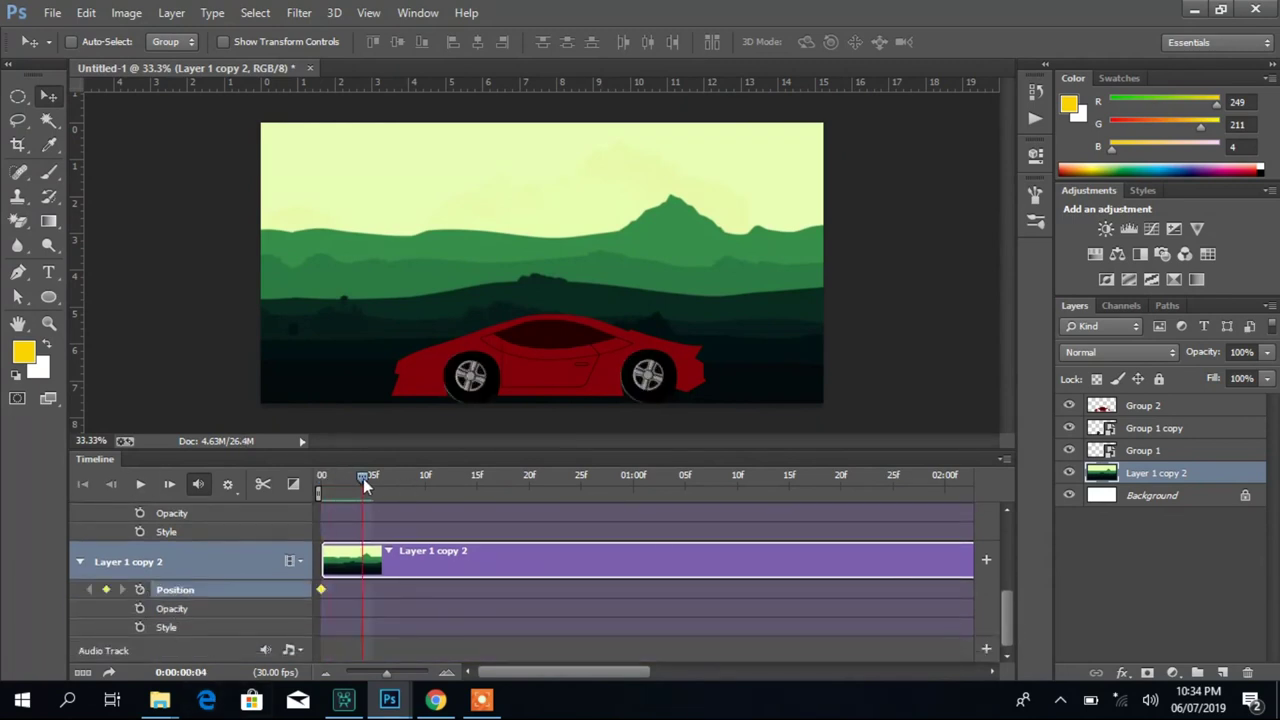
Keyframe the hills sliding right at frames 5, 10, 15 and 20
mouse_move(79, 240)
left_mouse_down()
mouse_move(280, 263)
mouse_move(737, 277)
mouse_move(830, 266)
left_mouse_up()
left_click(417, 477)
left_click(425, 477)
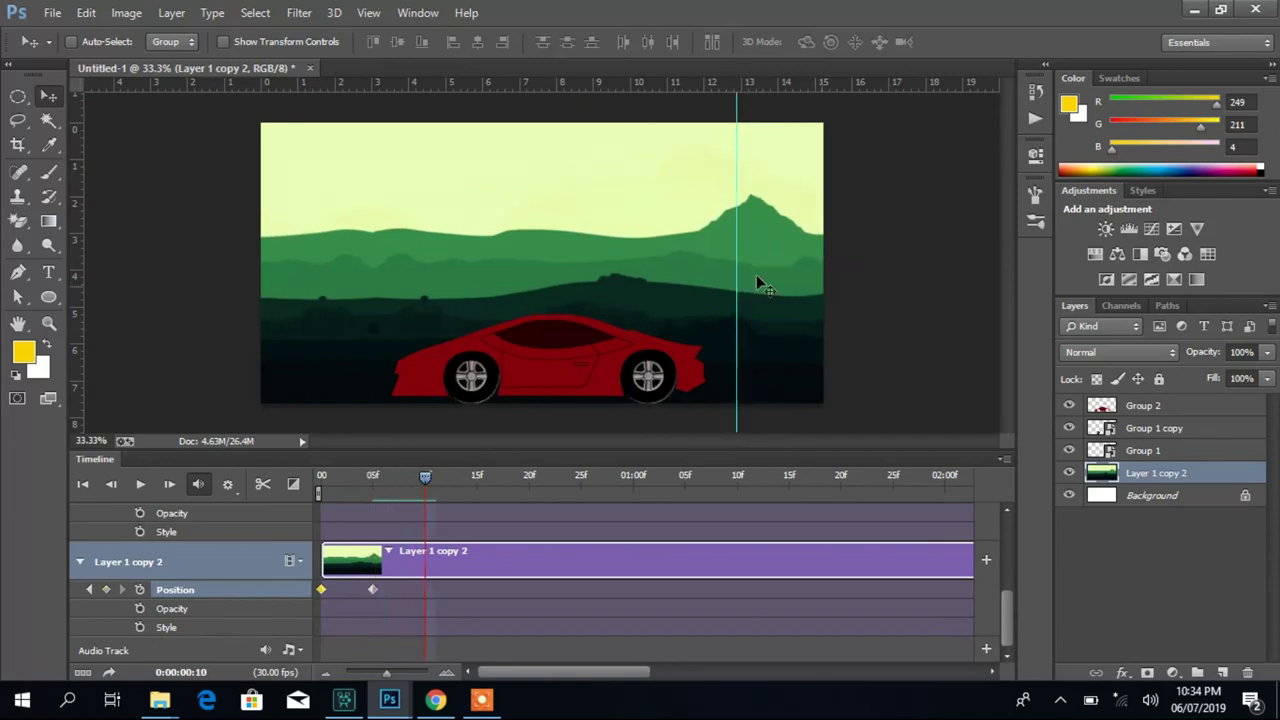
left_click_drag(757, 276, 838, 272)
left_click(477, 477)
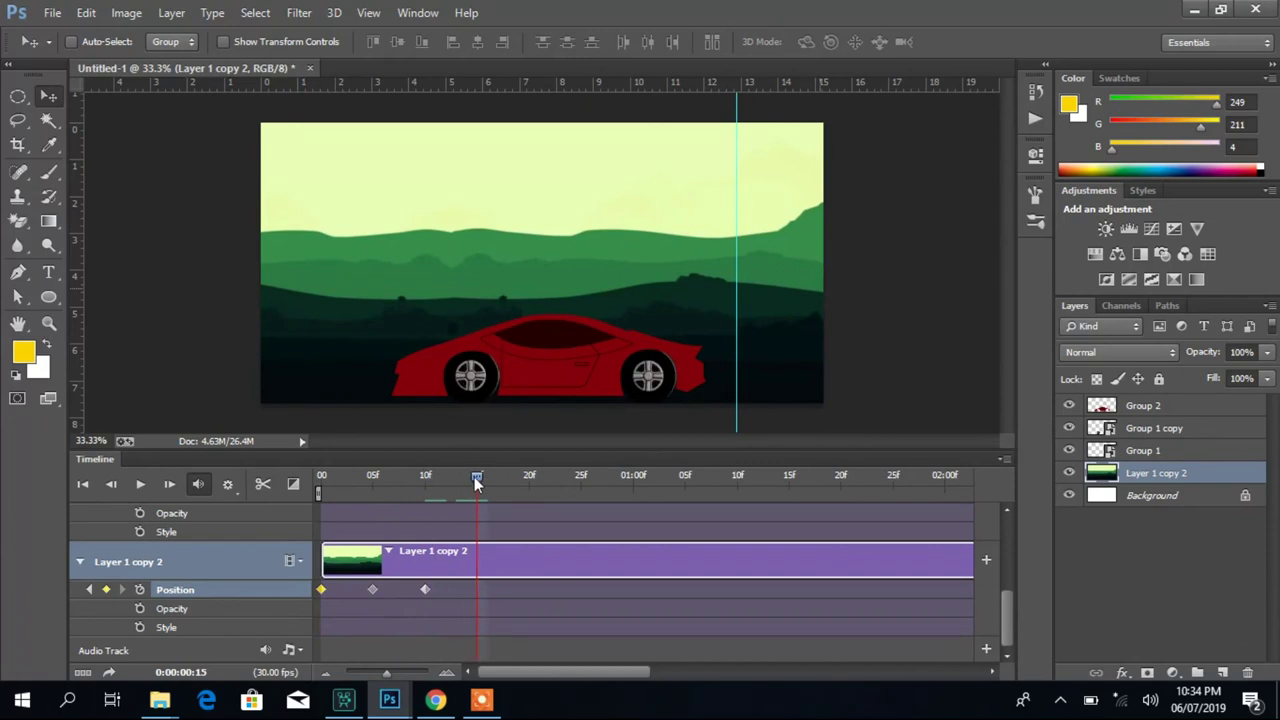
left_click_drag(754, 277, 817, 281)
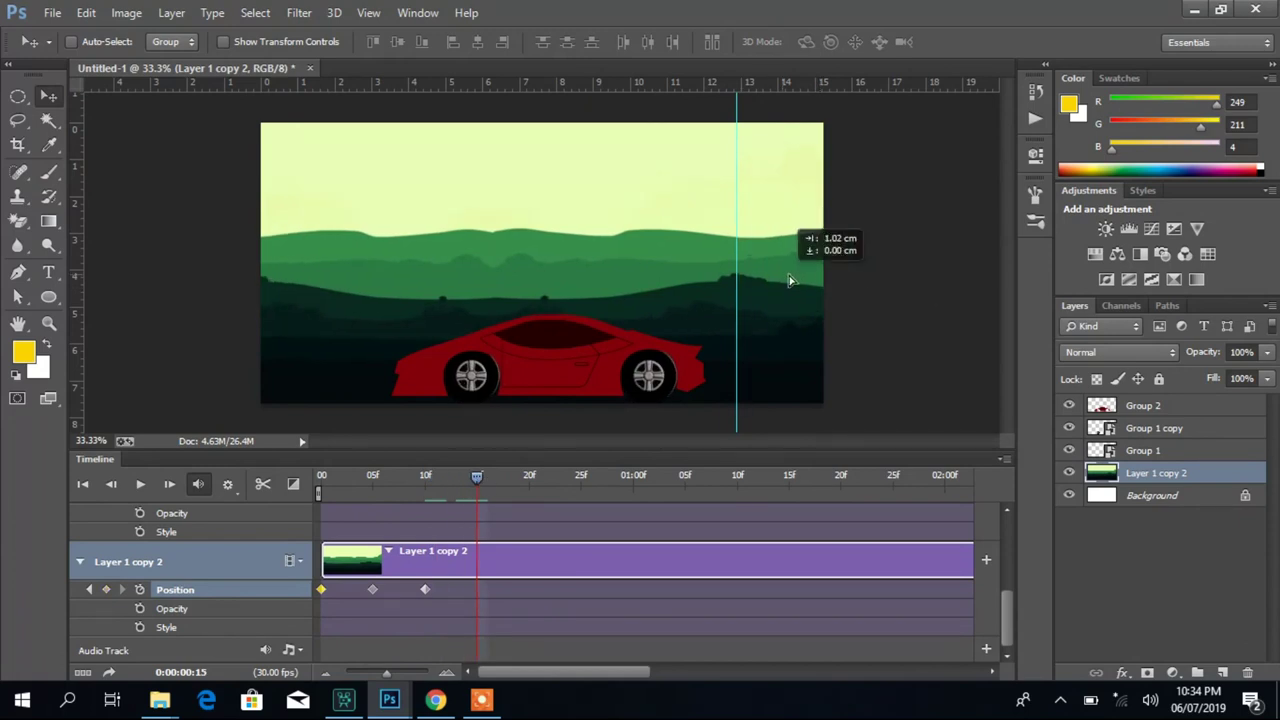
left_click(529, 477)
left_click_drag(768, 282, 823, 298)
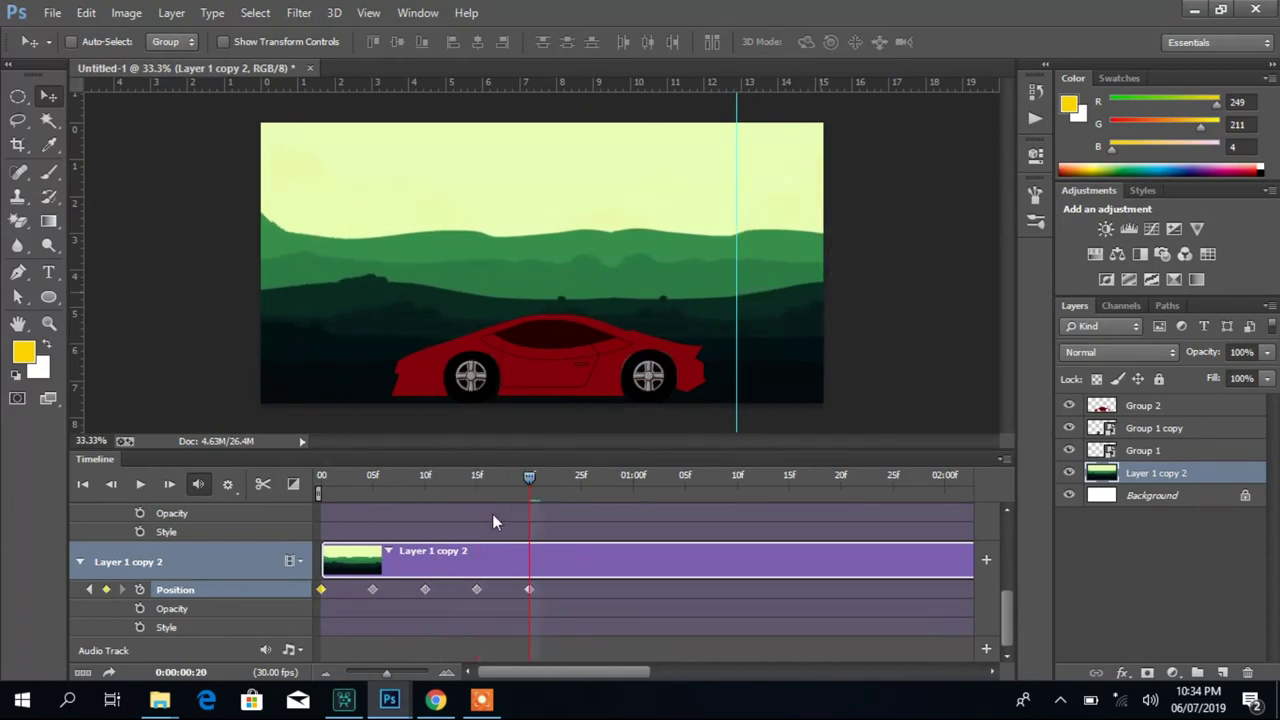
Preview the hill scrolling, then add keyframes shifting the hills right at frame 25 and 01:00
left_click(324, 480)
key("space")
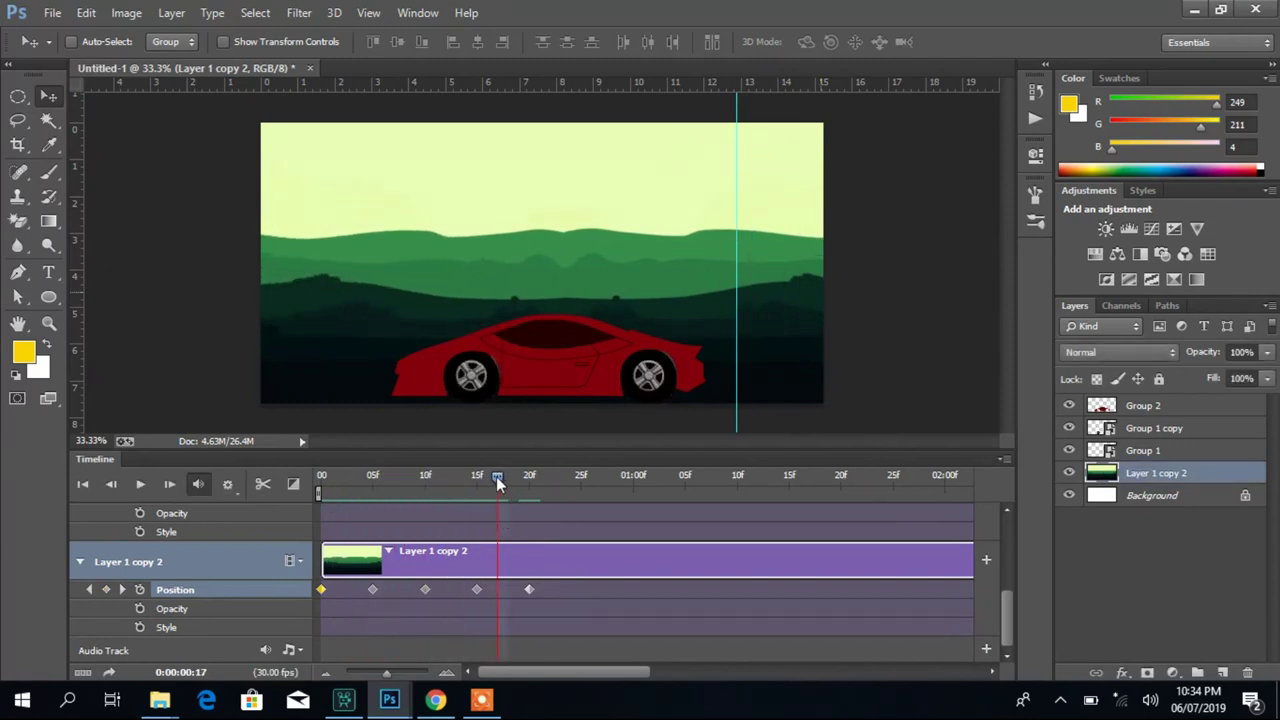
left_click(580, 478)
left_click_drag(760, 308, 823, 300)
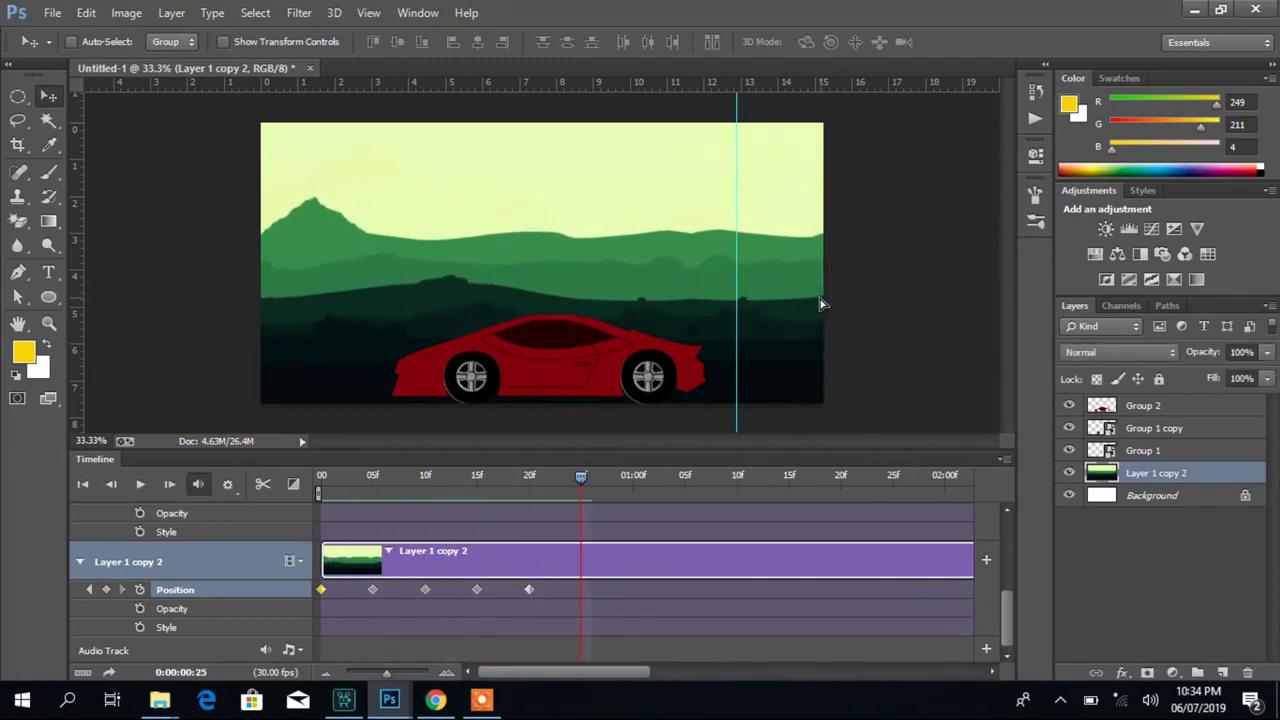
left_click(633, 478)
mouse_move(822, 300)
left_mouse_down()
mouse_move(820, 320)
mouse_move(860, 343)
left_mouse_up()
Keyframe the hills sliding further right at five-frame steps from 01:05 through 01:20
left_click(685, 478)
left_click(737, 478)
left_click_drag(780, 290, 826, 286)
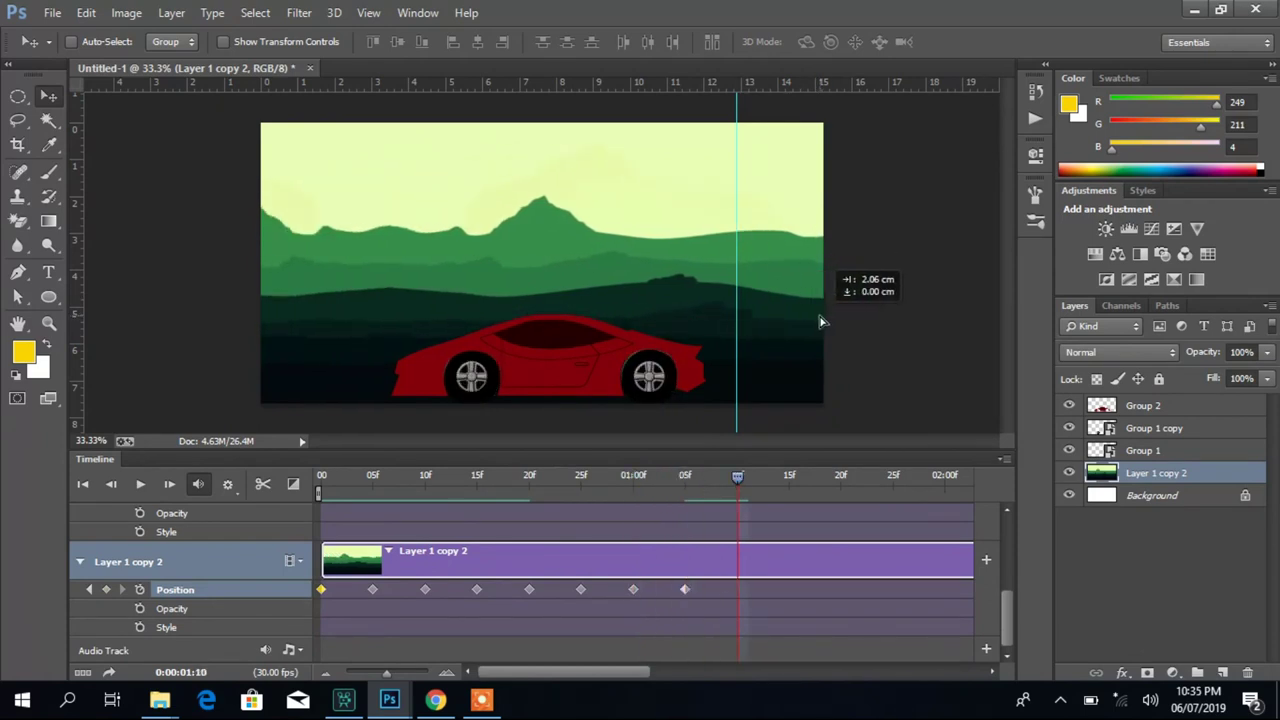
left_click_drag(560, 672, 616, 672)
left_click(589, 478)
left_click_drag(790, 255, 826, 250)
left_click(640, 478)
left_click(692, 478)
Keyframe the hills shifting right at five-frame steps up to 02:05 and 02:10
mouse_move(750, 297)
left_mouse_down()
mouse_move(800, 295)
mouse_move(815, 205)
left_mouse_up()
left_click(743, 478)
left_click_drag(757, 329, 810, 329)
left_click(796, 478)
mouse_move(749, 271)
left_mouse_down()
mouse_move(805, 271)
mouse_move(830, 300)
left_mouse_up()
left_click(848, 478)
left_click(900, 478)
left_click_drag(761, 333, 820, 333)
Finish the hill position keyframes at five-frame steps through 02:25, 03:00, 03:05 and 03:10, ending at 03:15
left_click_drag(616, 672, 706, 672)
left_click(621, 478)
left_click_drag(745, 265, 800, 263)
left_click(673, 478)
left_click_drag(760, 300, 815, 300)
left_click_drag(726, 672, 781, 672)
left_click(528, 478)
mouse_move(760, 300)
left_mouse_down()
mouse_move(808, 314)
mouse_move(830, 290)
left_mouse_up()
left_click(580, 478)
left_click(634, 478)
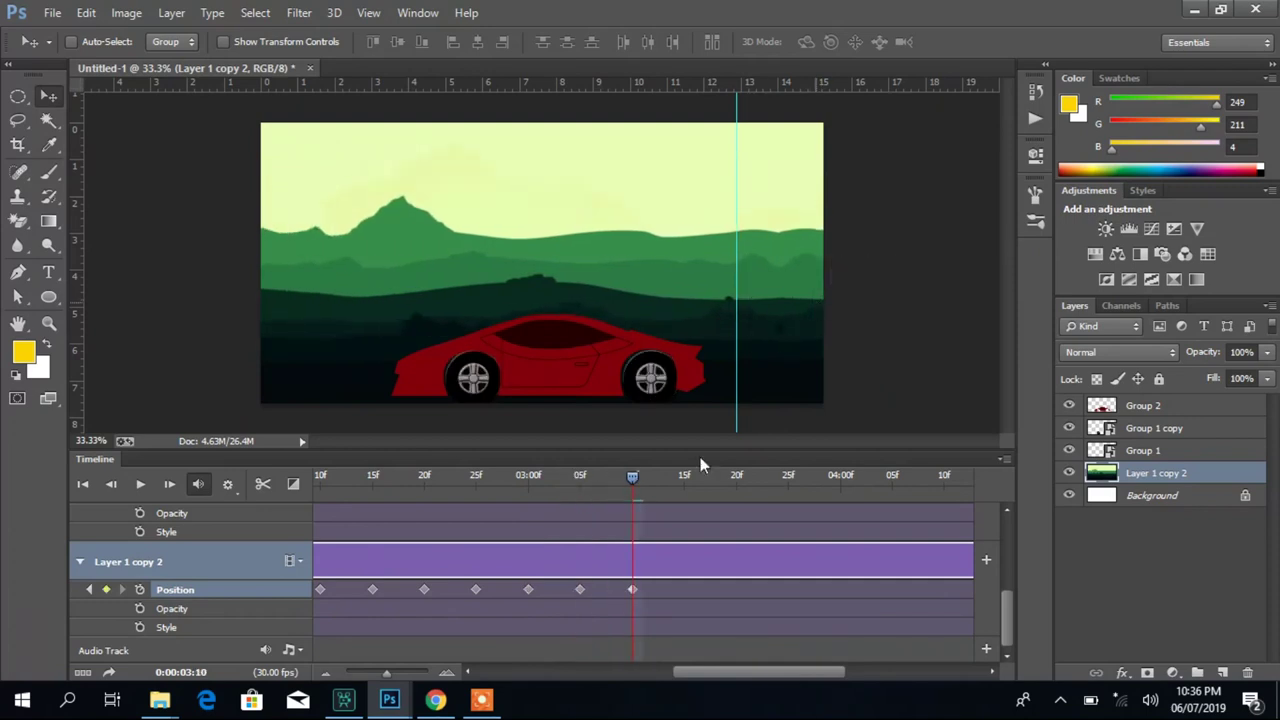
left_click_drag(740, 672, 770, 672)
left_click(582, 478)
left_click_drag(1007, 620, 1007, 593)
left_click_drag(832, 670, 867, 670)
Trim the landscape, Group 1 and Group 1 copy clips to end at 03:15
scroll(904, 611, "up", 2)
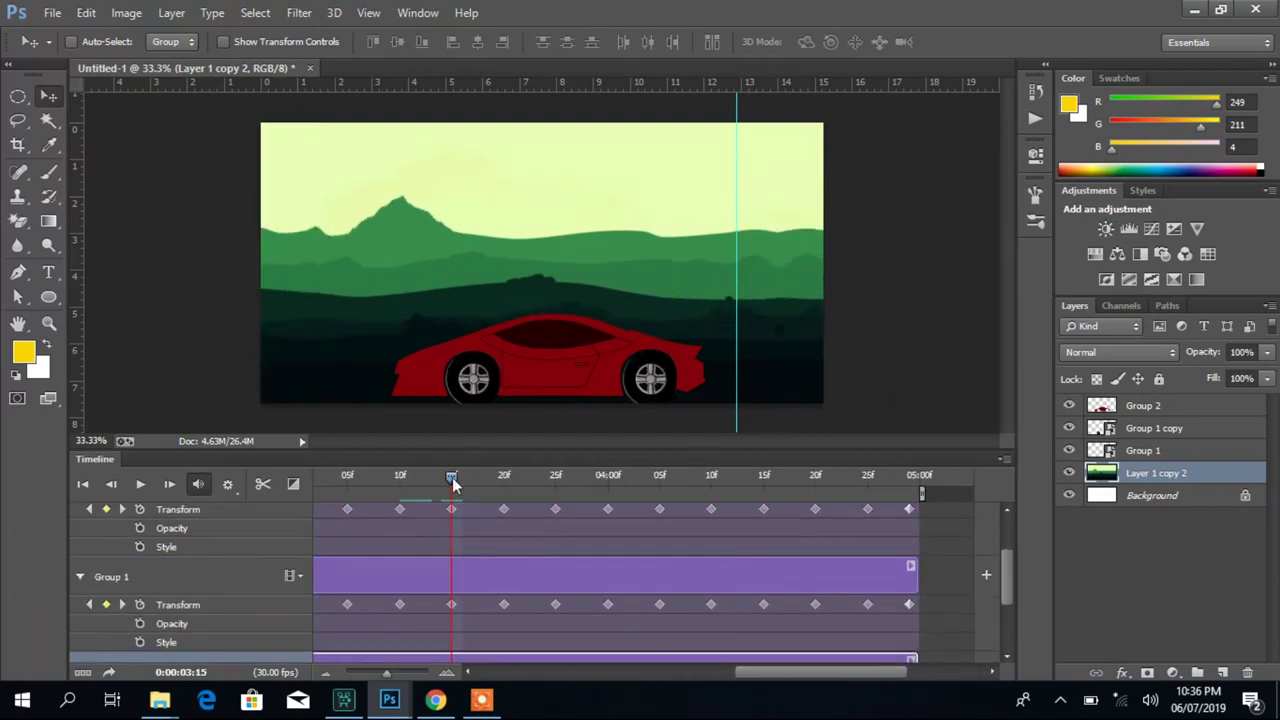
left_click(250, 576)
scroll(250, 576, "down", 1)
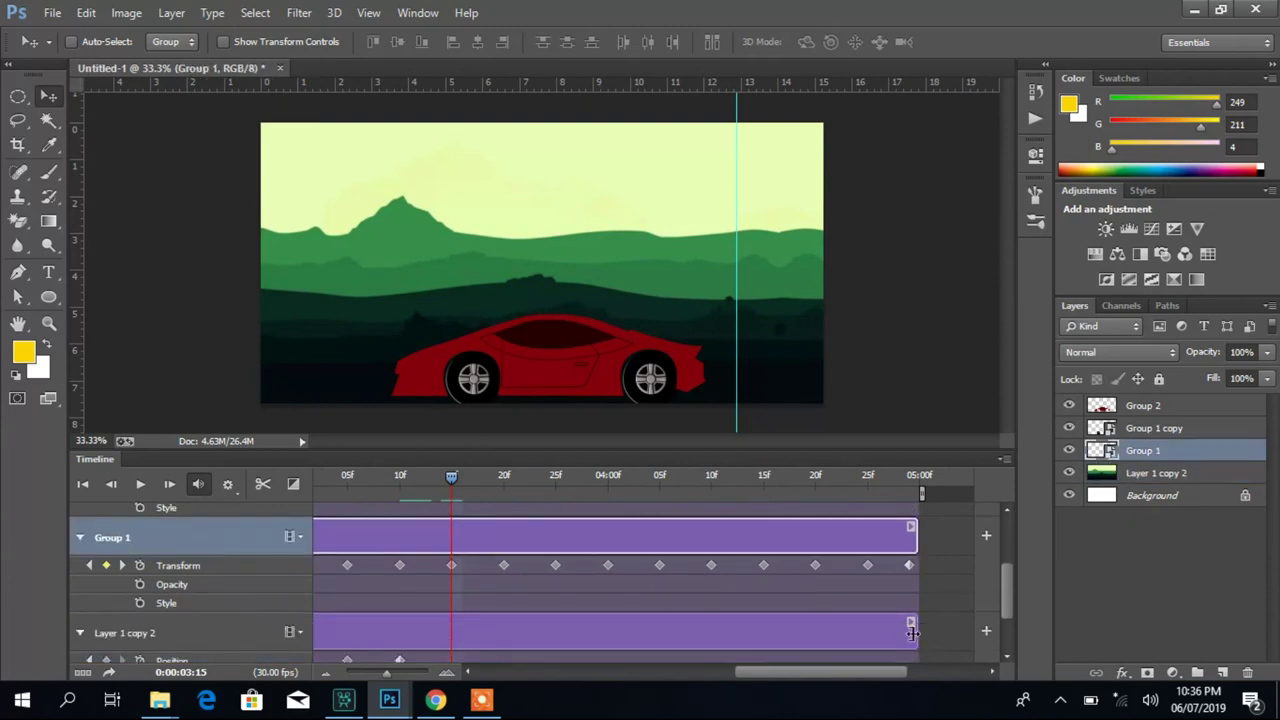
left_click_drag(912, 632, 446, 626)
scroll(446, 620, "up", 1)
left_click_drag(912, 532, 455, 545)
scroll(461, 546, "up", 1)
left_click_drag(910, 520, 459, 520)
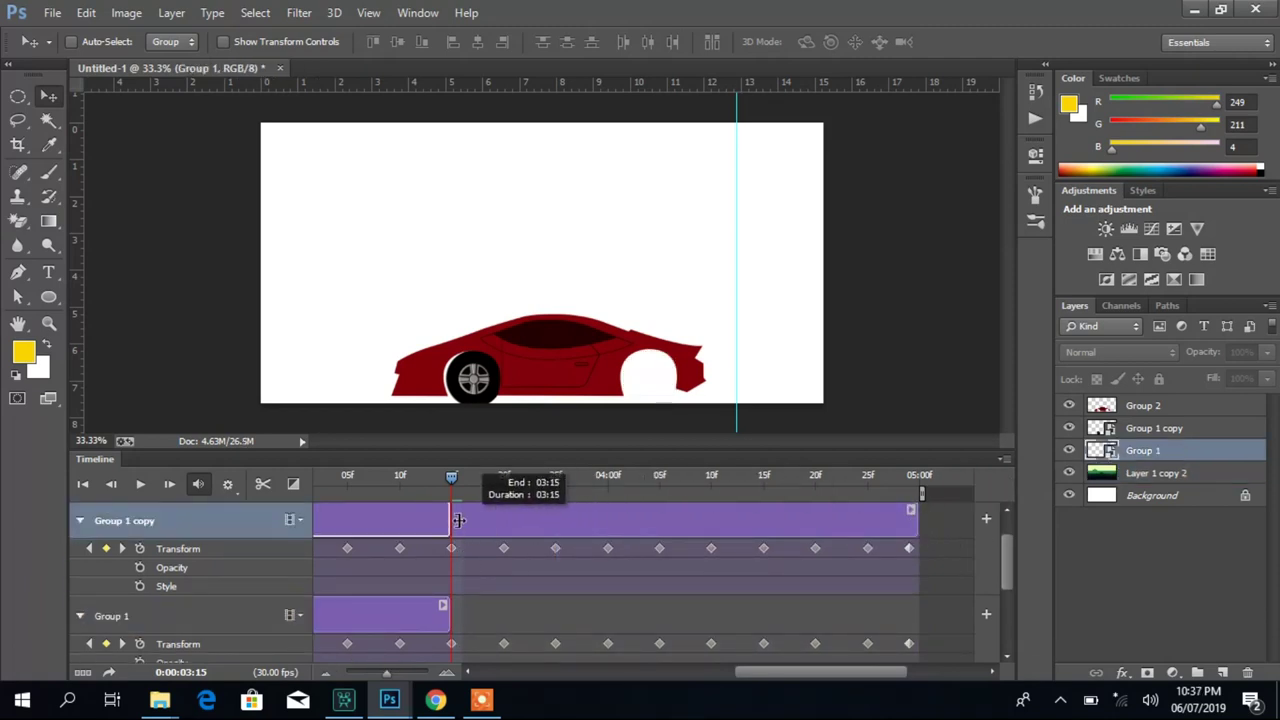
Line up the clip ends at 03:15, trim Group 2 to match, and play the animation
scroll(507, 536, "down", 1)
scroll(450, 560, "down", 1)
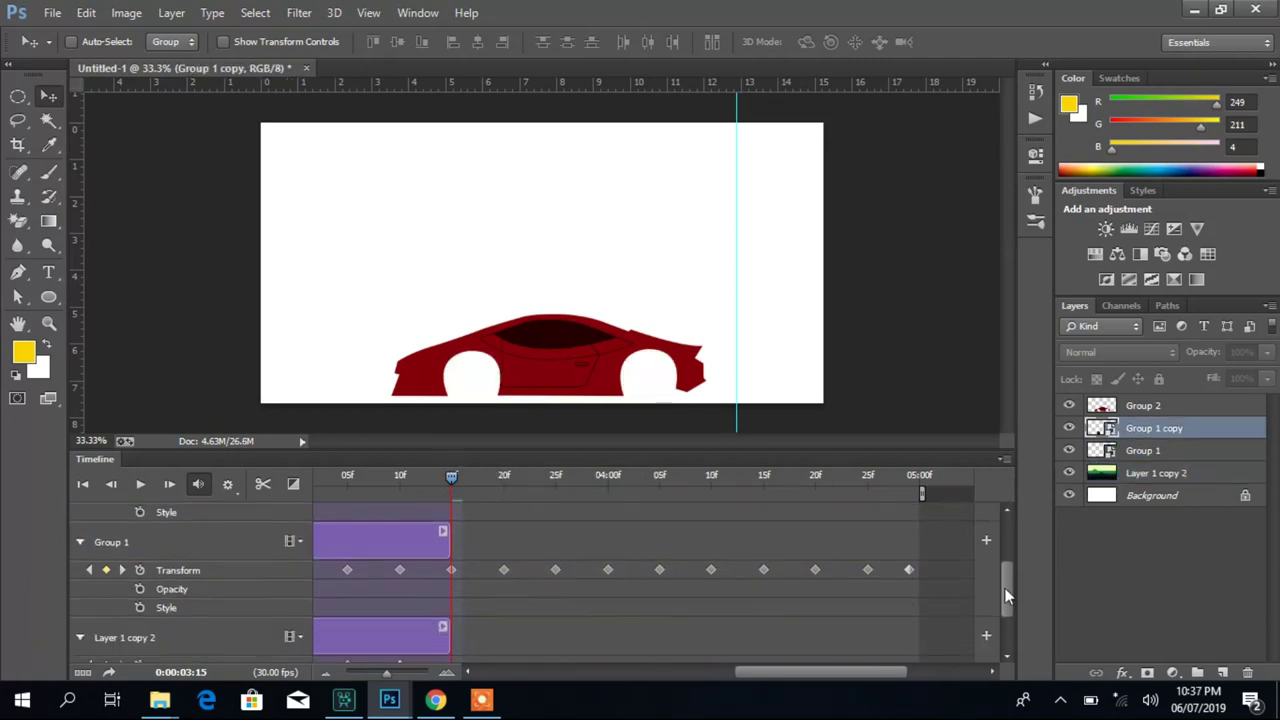
left_click_drag(452, 538, 462, 538)
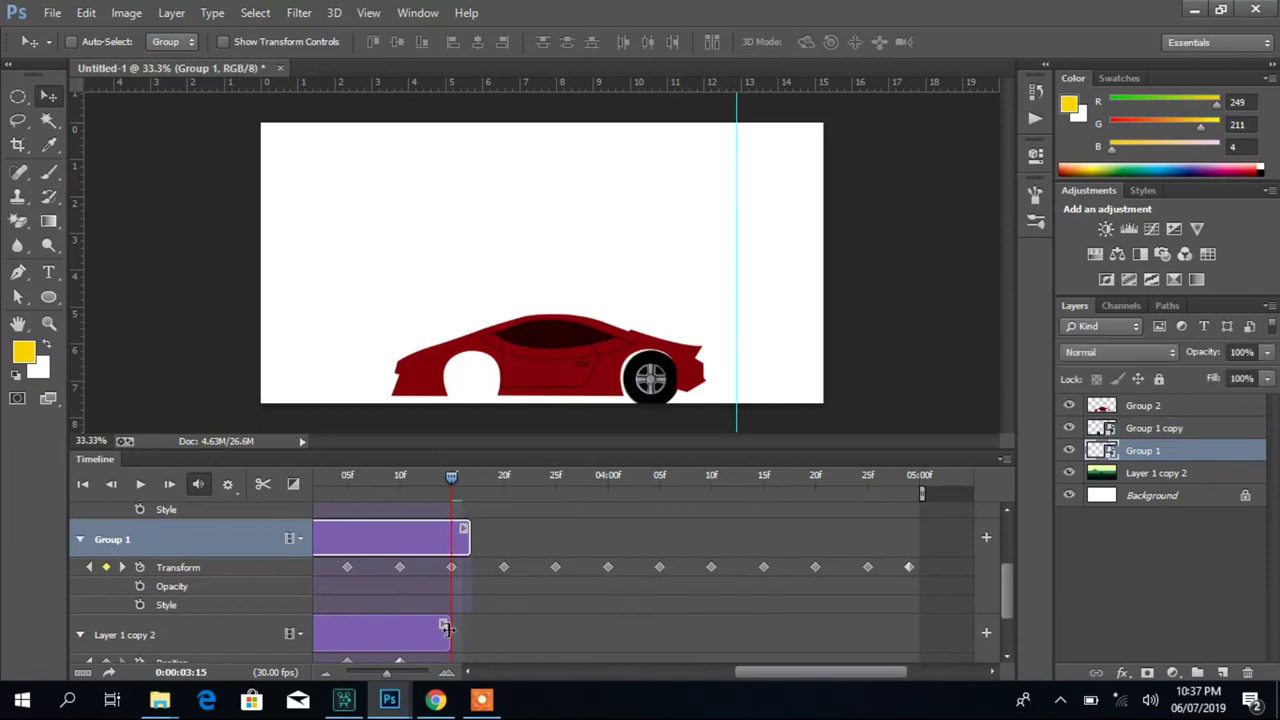
left_click_drag(446, 626, 462, 626)
scroll(465, 590, "up", 3)
left_click_drag(447, 562, 462, 562)
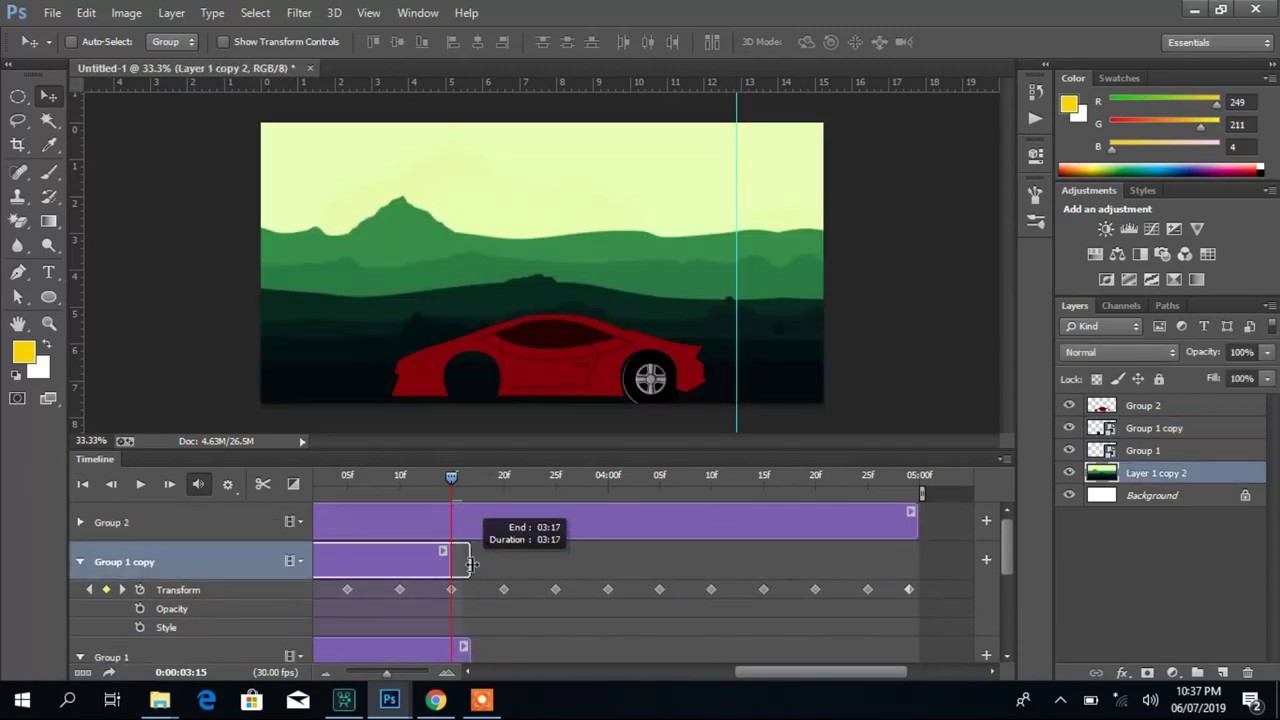
left_click_drag(910, 520, 465, 522)
scroll(478, 531, "down", 5)
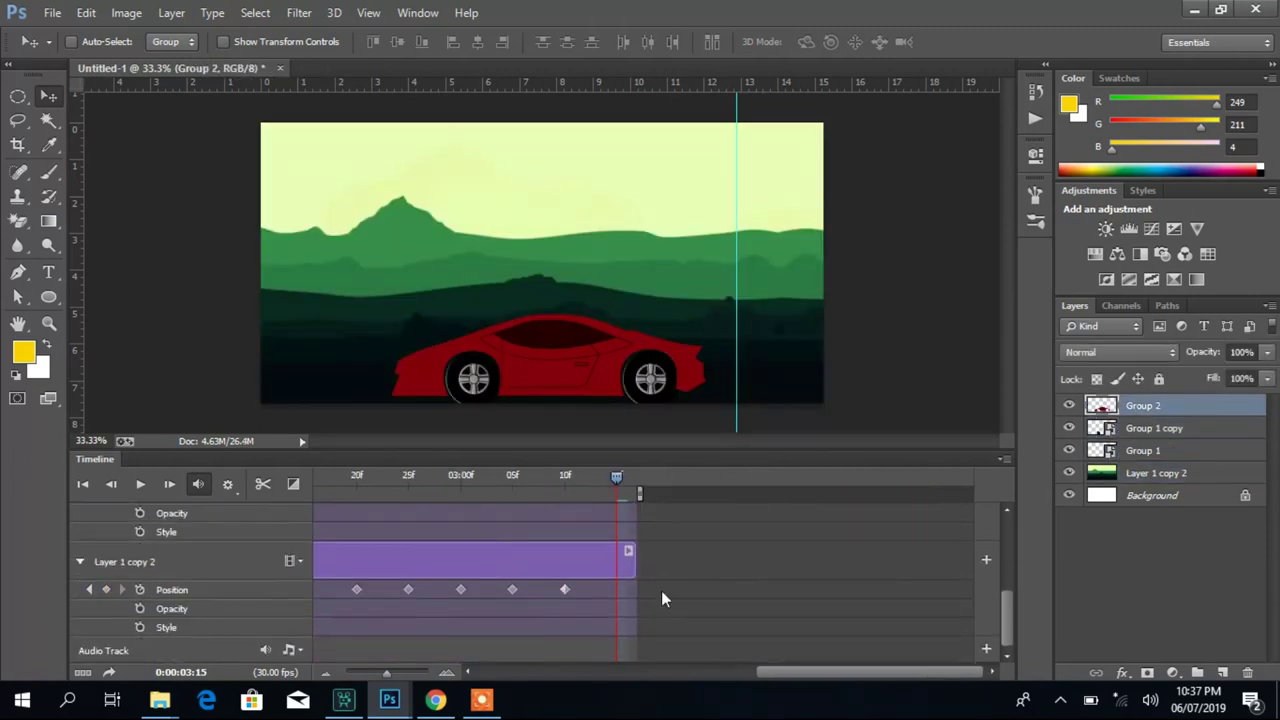
left_click(140, 484)
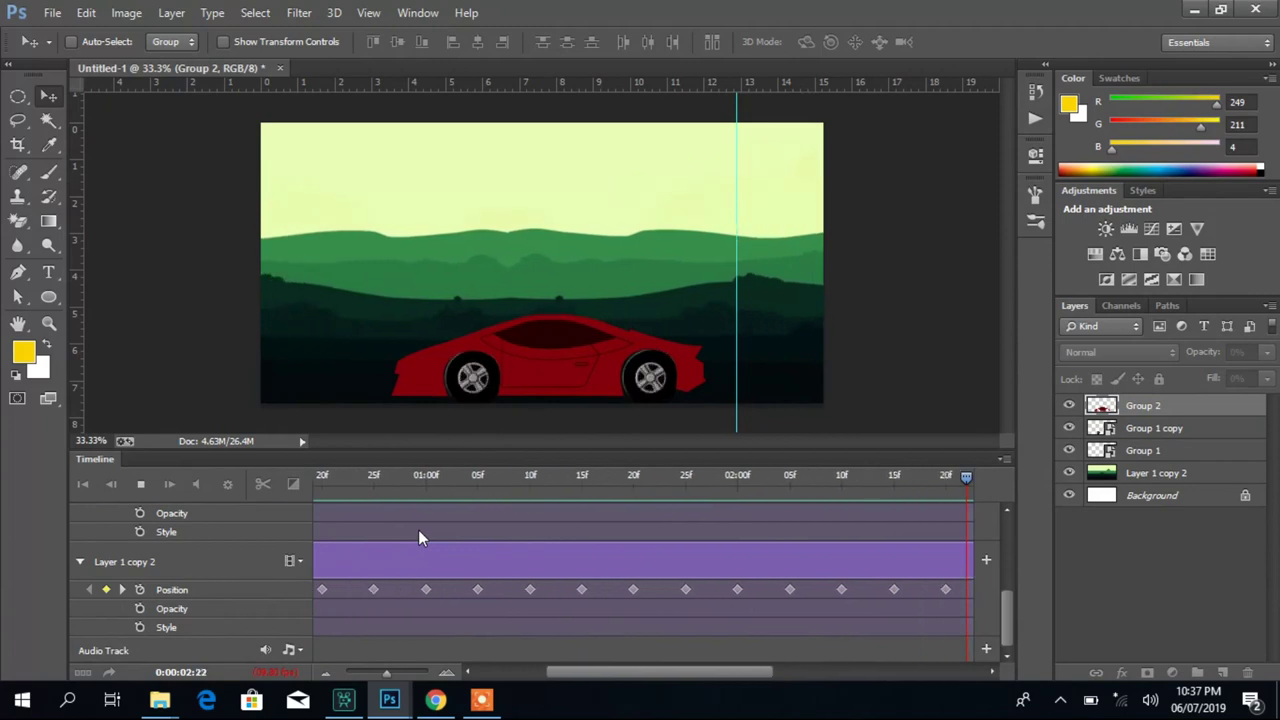
Move the vertical guide out of the way and replay the animation from the start
left_click_drag(736, 290, 893, 302)
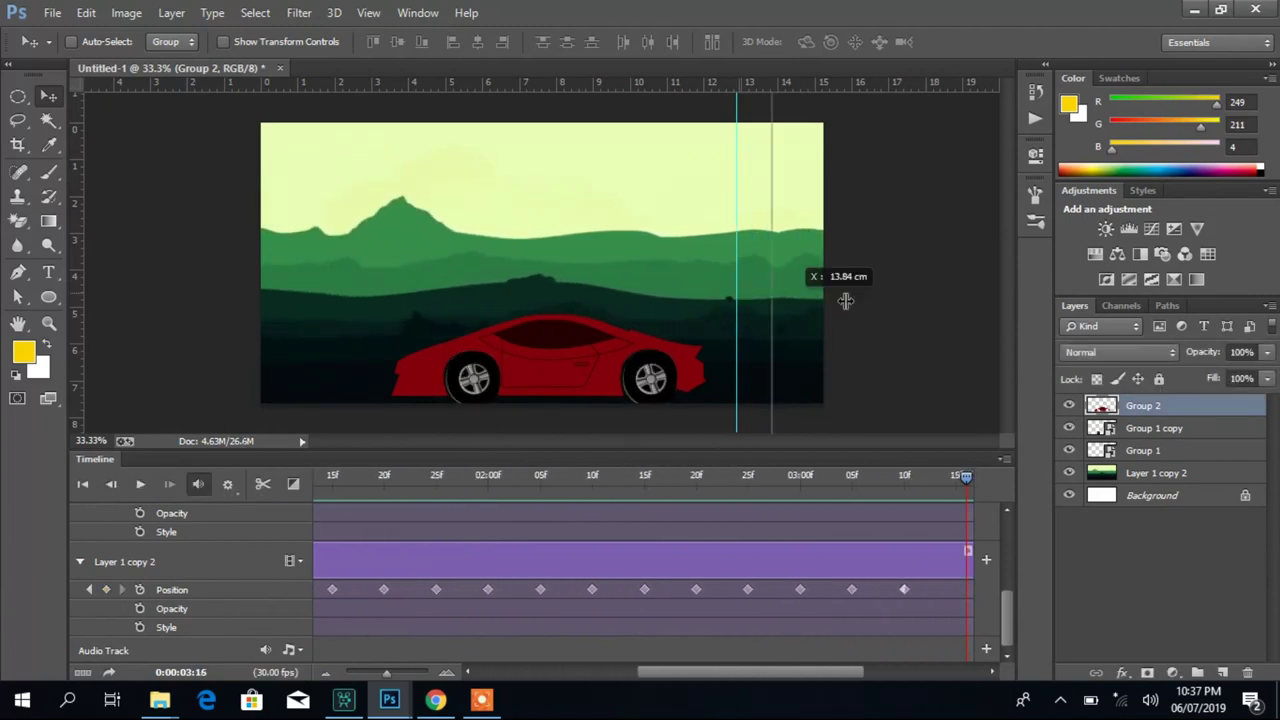
left_click(140, 484)
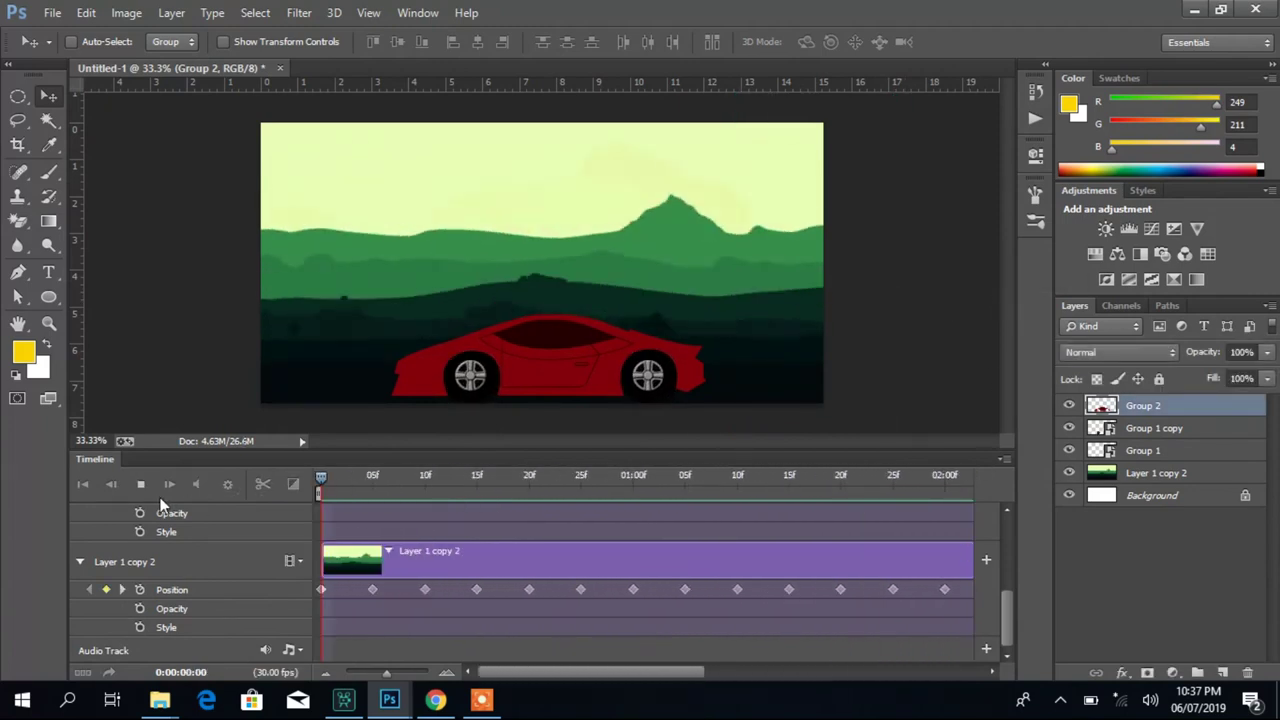